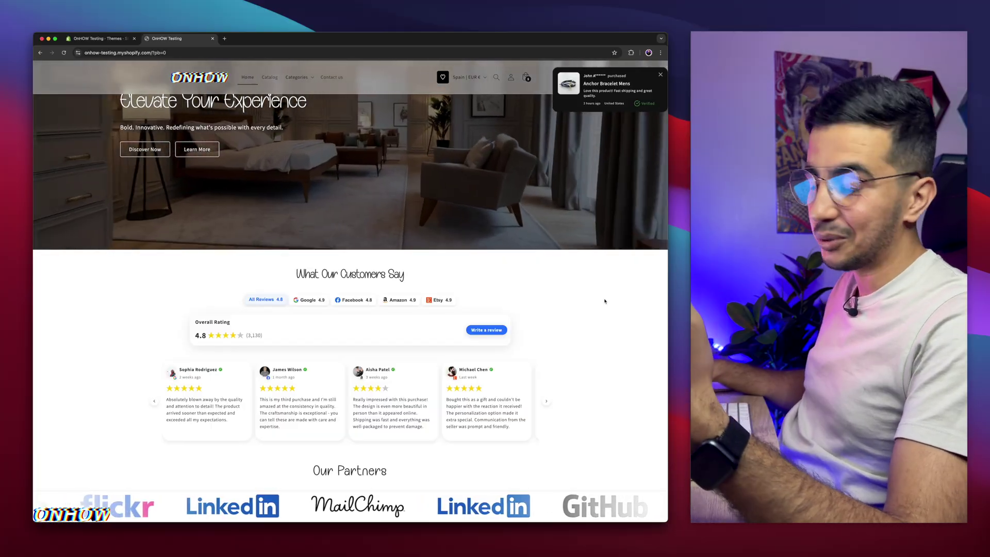
Look over the customer reviews and partner logos on the storefront's home page
{"action": "scroll", "coordinate": [605, 301], "scroll_direction": "down", "scroll_amount": 4}
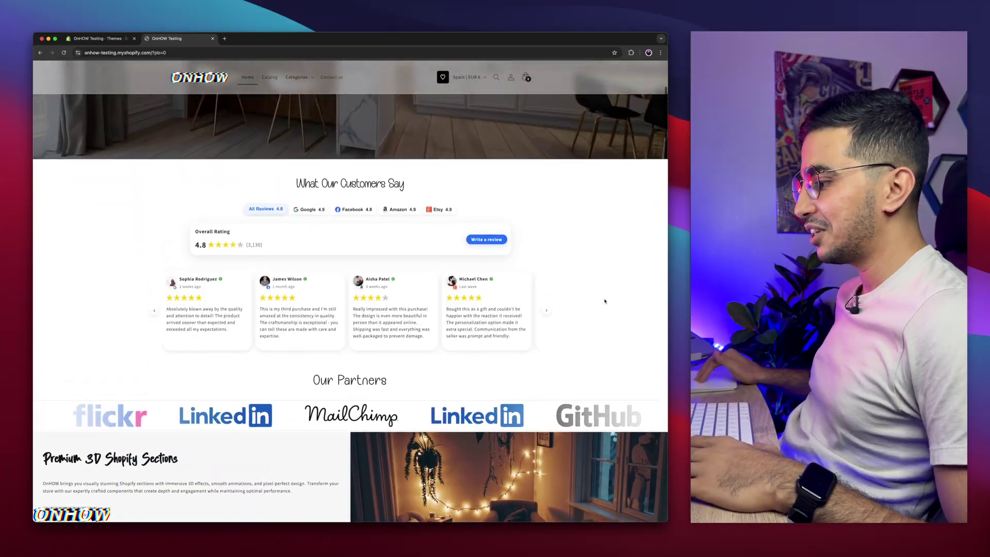
{"action": "scroll", "coordinate": [605, 302], "scroll_direction": "up", "scroll_amount": 3}
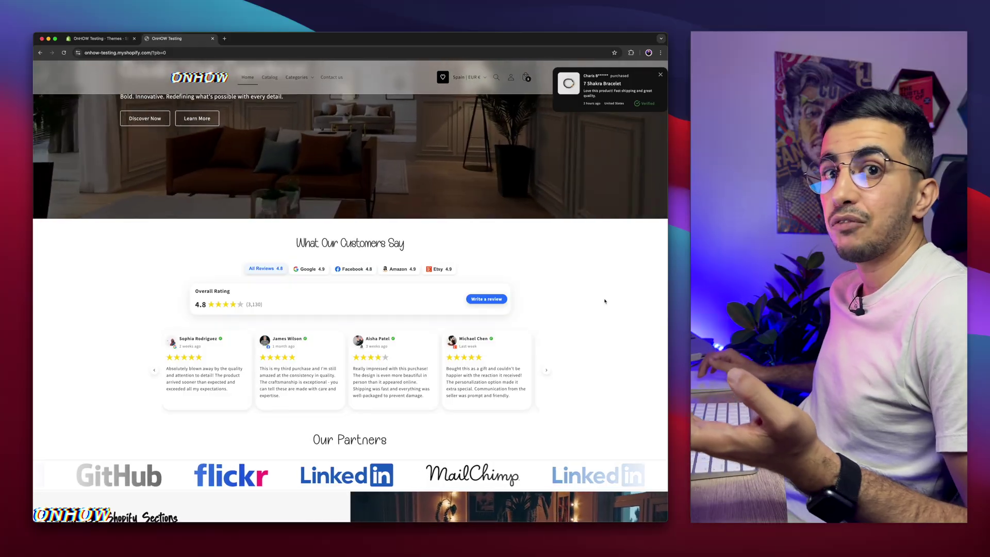
{"action": "scroll", "coordinate": [604, 302], "scroll_direction": "down", "scroll_amount": 3}
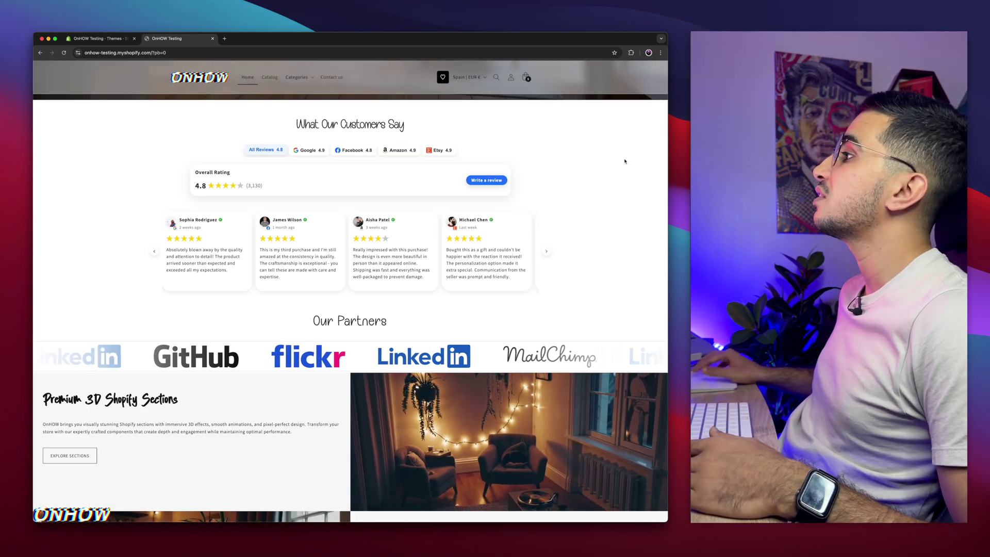
{"action": "scroll", "coordinate": [624, 162], "scroll_direction": "up", "scroll_amount": 5}
{"action": "scroll", "coordinate": [624, 162], "scroll_direction": "up", "scroll_amount": 3}
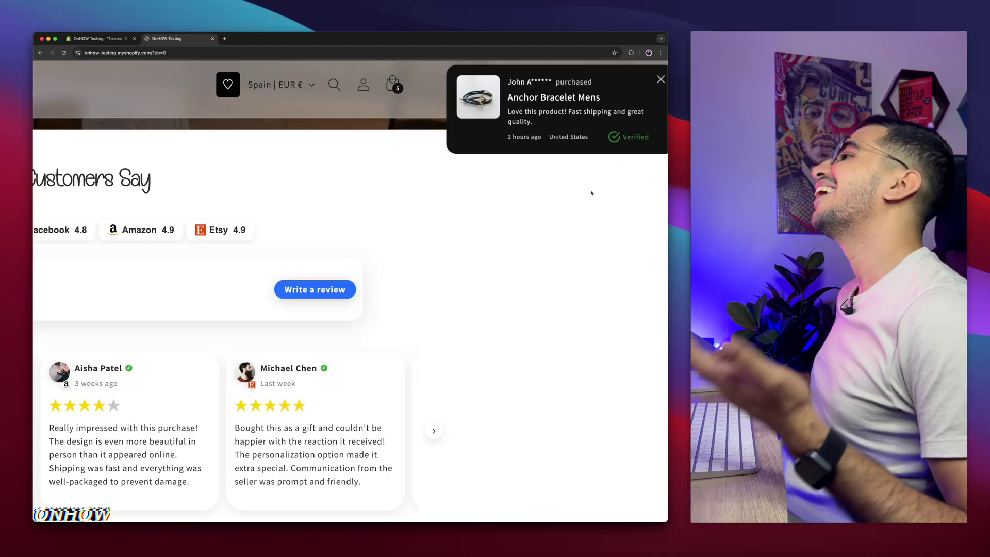
{"action": "scroll", "coordinate": [592, 194], "scroll_direction": "right", "scroll_amount": 1}
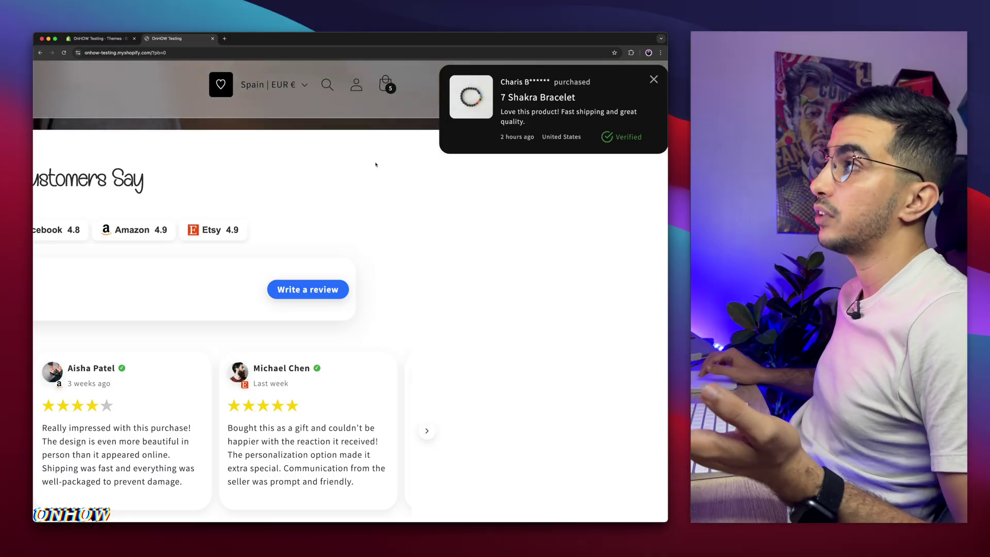
{"action": "scroll", "coordinate": [375, 165], "scroll_direction": "down", "scroll_amount": 5}
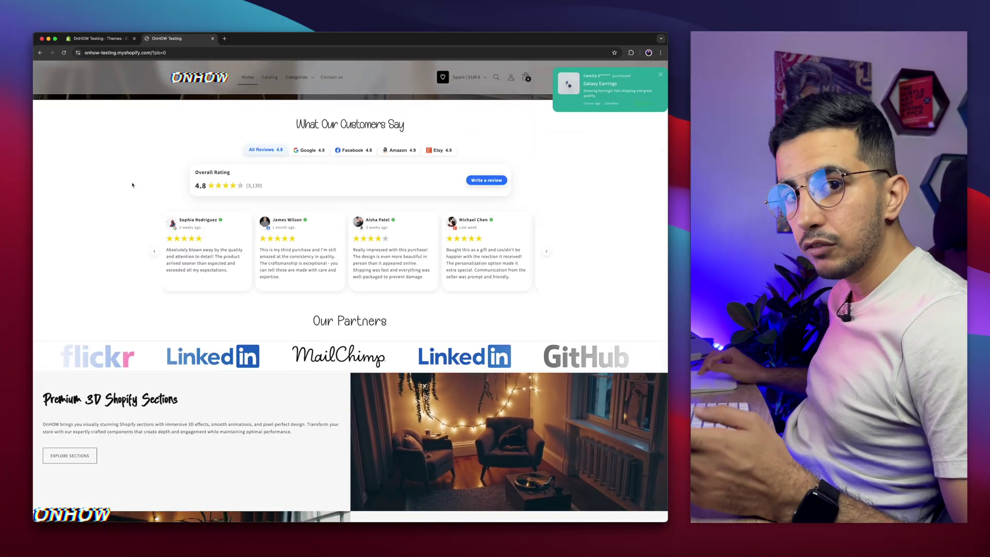
{"action": "mouse_move", "coordinate": [167, 37]}
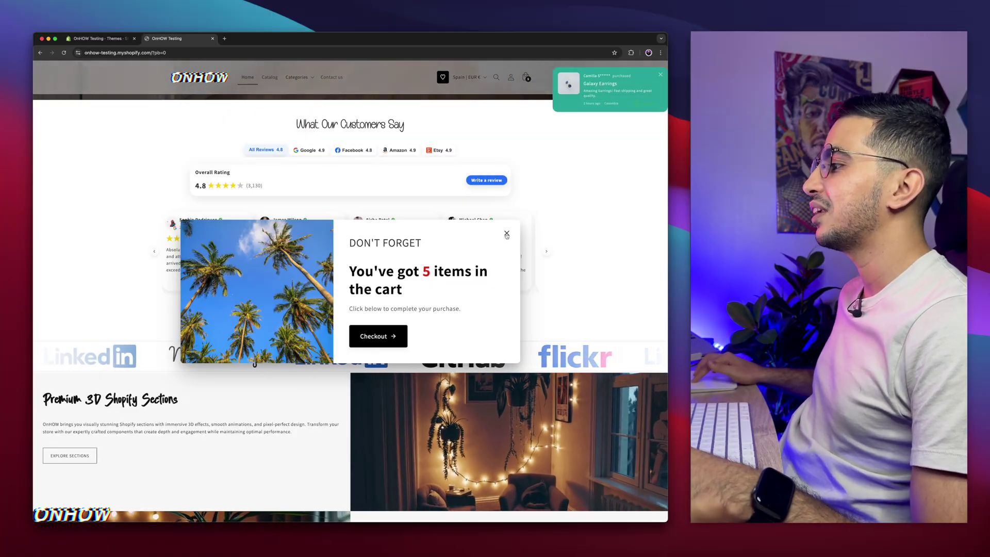
Dismiss the cart reminder popup, examine the home page sections down to the collections carousel, and close the storefront page
{"action": "left_click", "coordinate": [506, 233]}
{"action": "scroll", "coordinate": [252, 323], "scroll_direction": "down", "scroll_amount": 2}
{"action": "scroll", "coordinate": [252, 323], "scroll_direction": "down", "scroll_amount": 15}
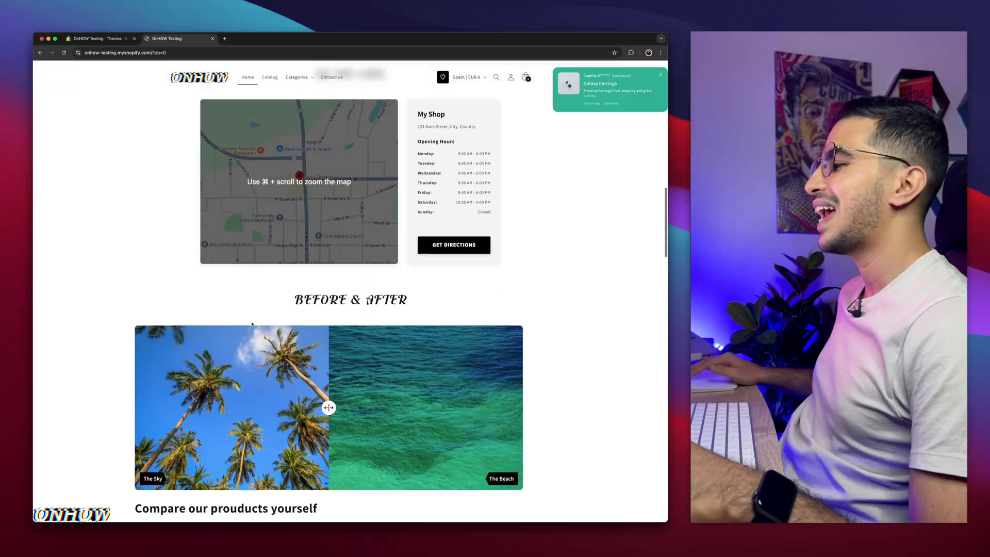
{"action": "scroll", "coordinate": [252, 324], "scroll_direction": "down", "scroll_amount": 10}
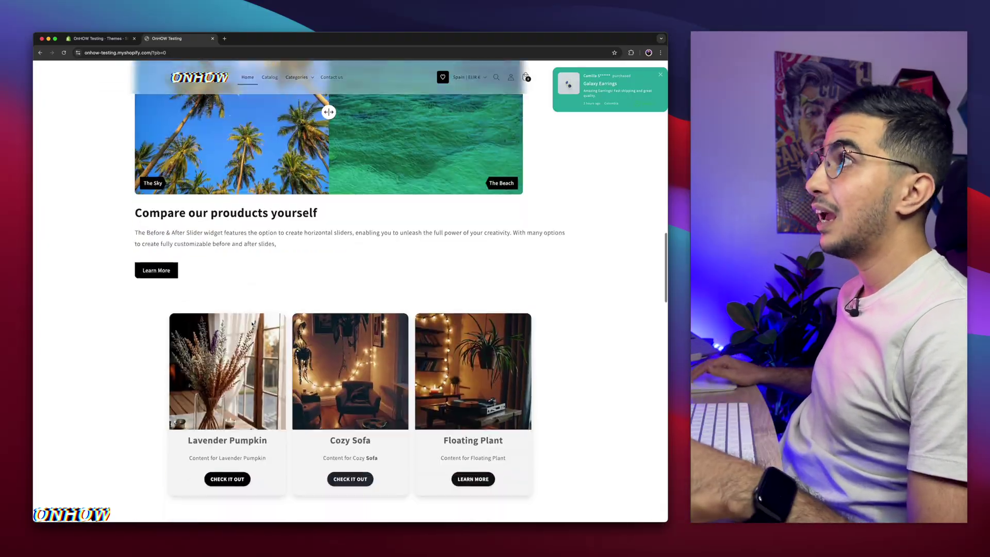
{"action": "scroll", "coordinate": [253, 324], "scroll_direction": "up", "scroll_amount": 10}
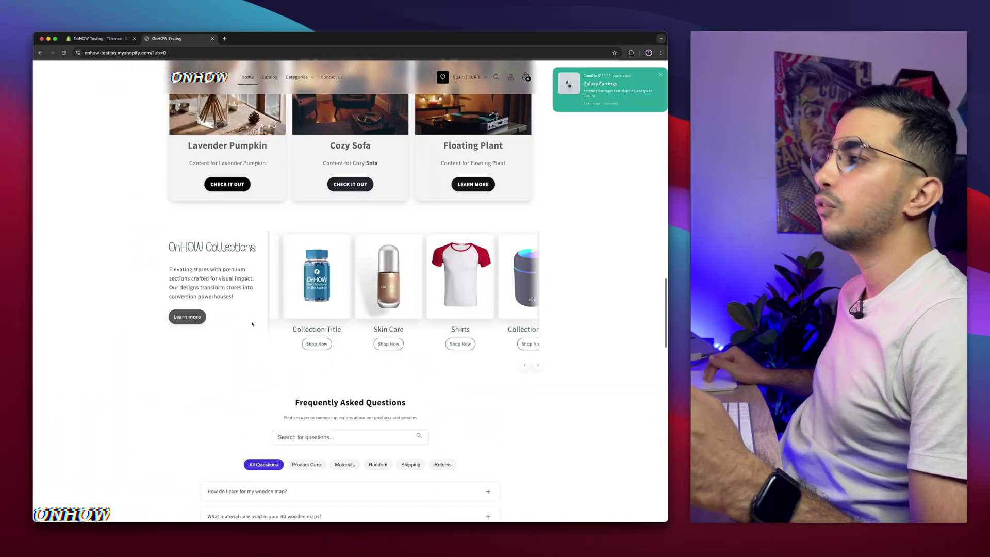
{"action": "scroll", "coordinate": [252, 323], "scroll_direction": "up", "scroll_amount": 10}
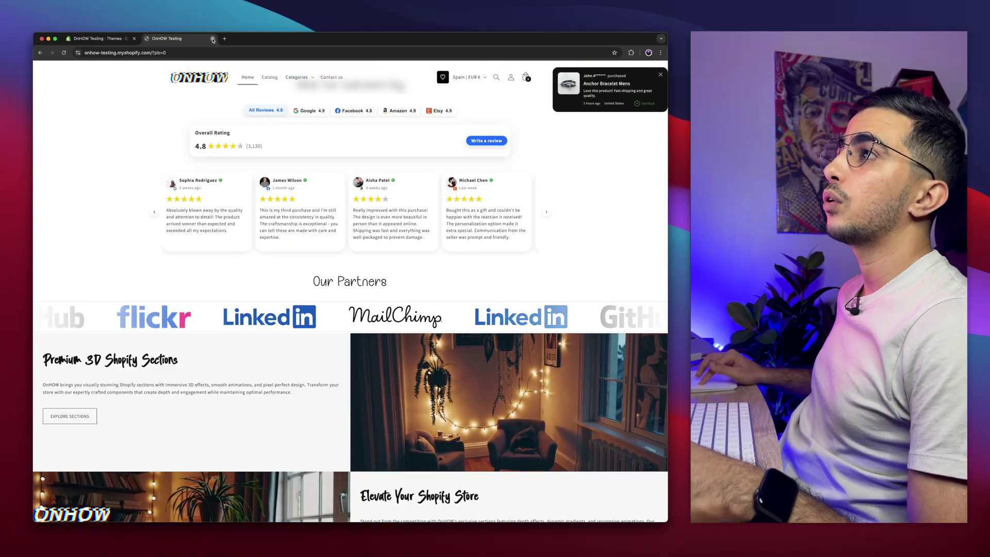
{"action": "key", "text": "super+w"}
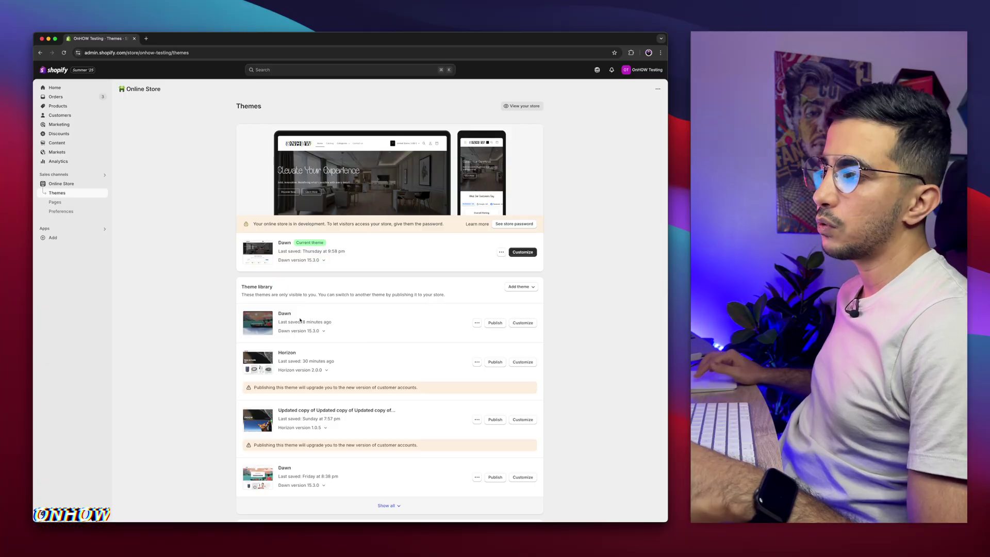
Preview the first Dawn theme in the theme library and look through its home page sections
{"action": "scroll", "coordinate": [283, 312], "scroll_direction": "up", "scroll_amount": 5}
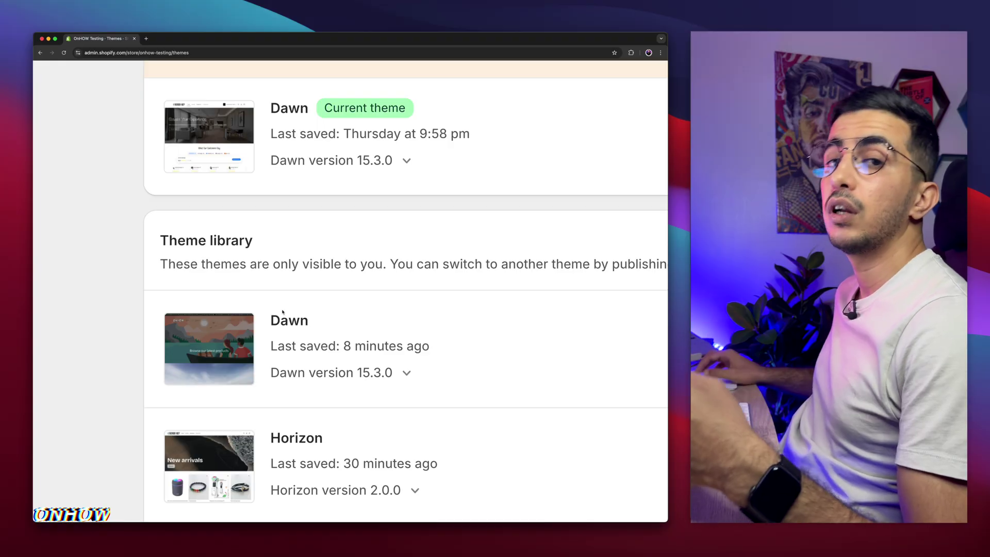
{"action": "scroll", "coordinate": [283, 312], "scroll_direction": "down", "scroll_amount": 5}
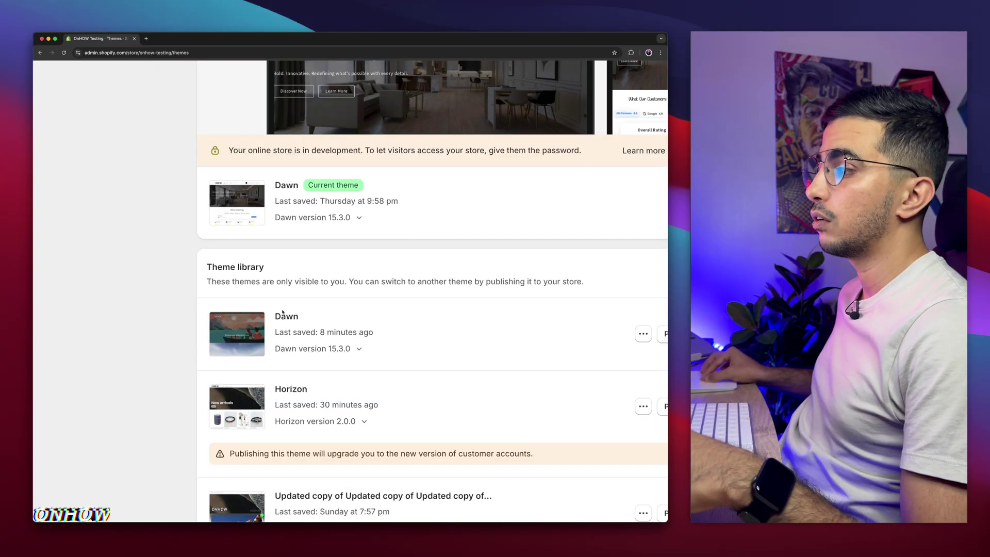
{"action": "scroll", "coordinate": [283, 311], "scroll_direction": "down", "scroll_amount": 5}
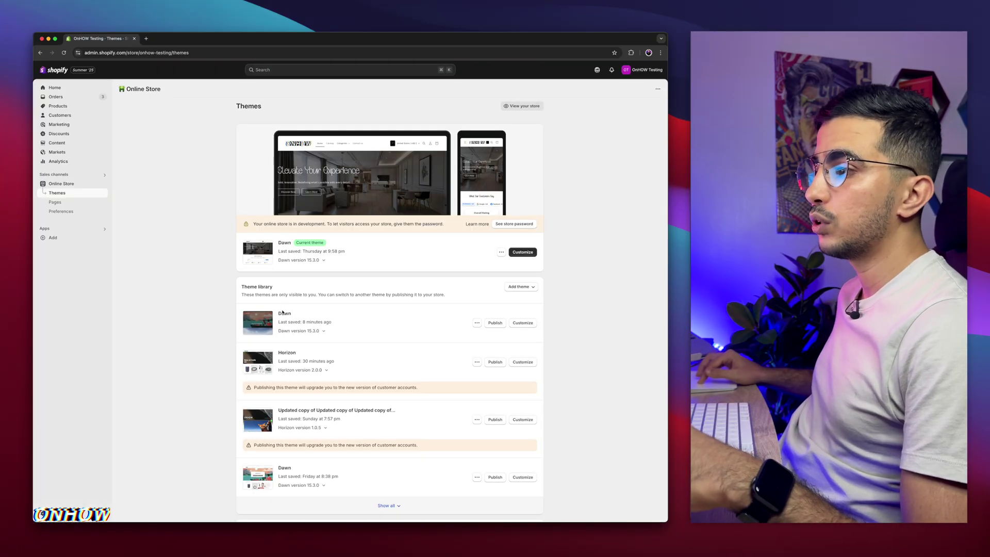
{"action": "left_click", "coordinate": [477, 323]}
{"action": "left_click", "coordinate": [438, 337]}
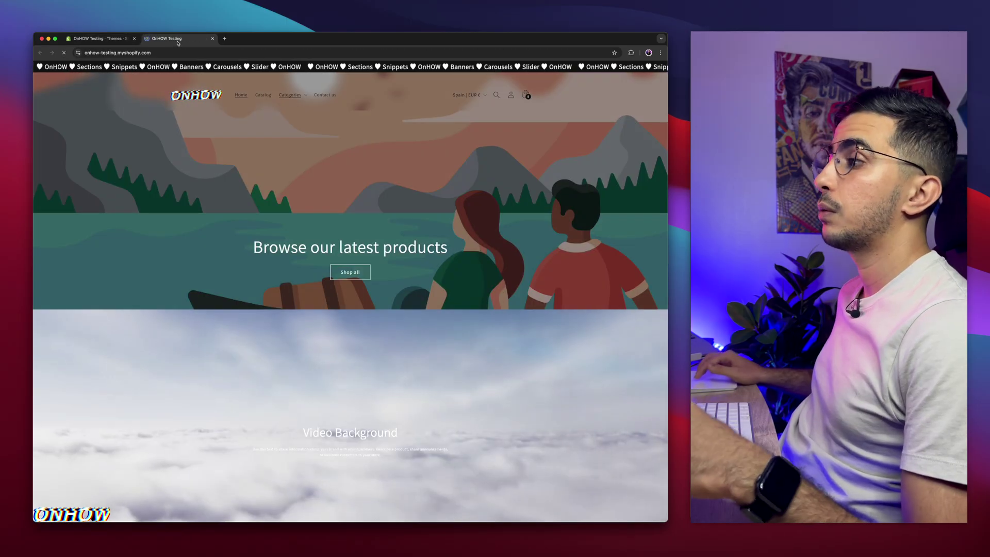
{"action": "scroll", "coordinate": [267, 331], "scroll_direction": "down", "scroll_amount": 15}
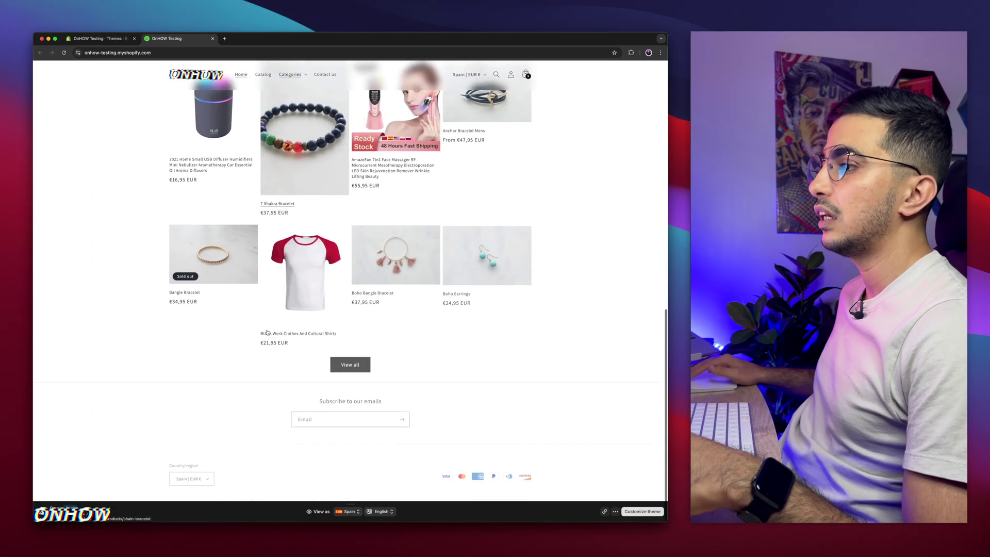
{"action": "scroll", "coordinate": [273, 309], "scroll_direction": "up", "scroll_amount": 15}
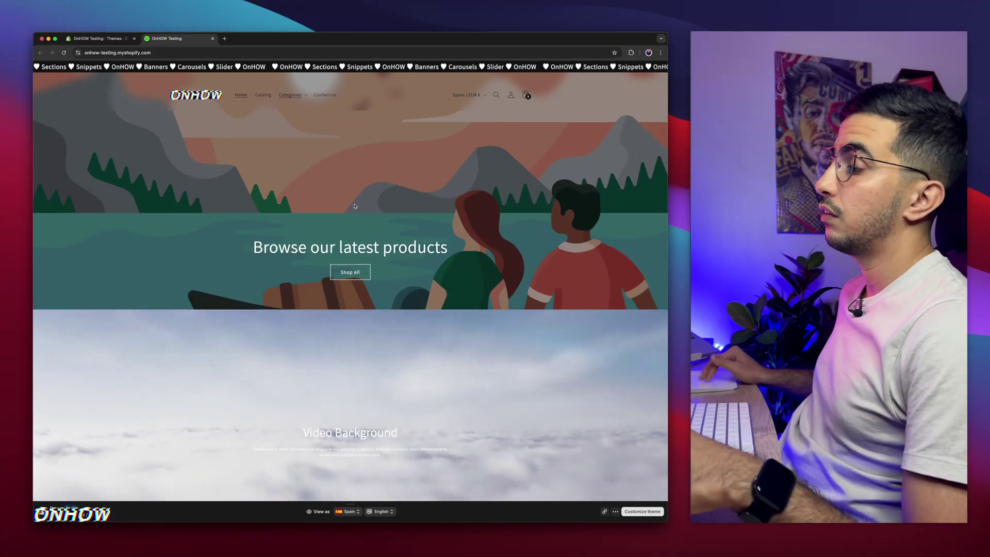
{"action": "scroll", "coordinate": [354, 207], "scroll_direction": "down", "scroll_amount": 15}
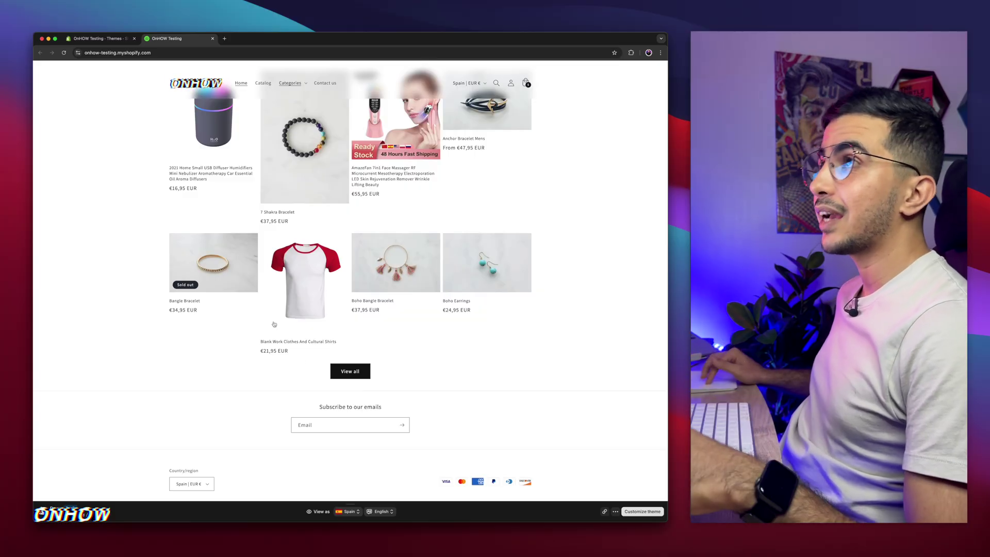
Return to the Themes page and open the code editor for the first Dawn theme in the theme library
{"action": "left_click", "coordinate": [103, 38]}
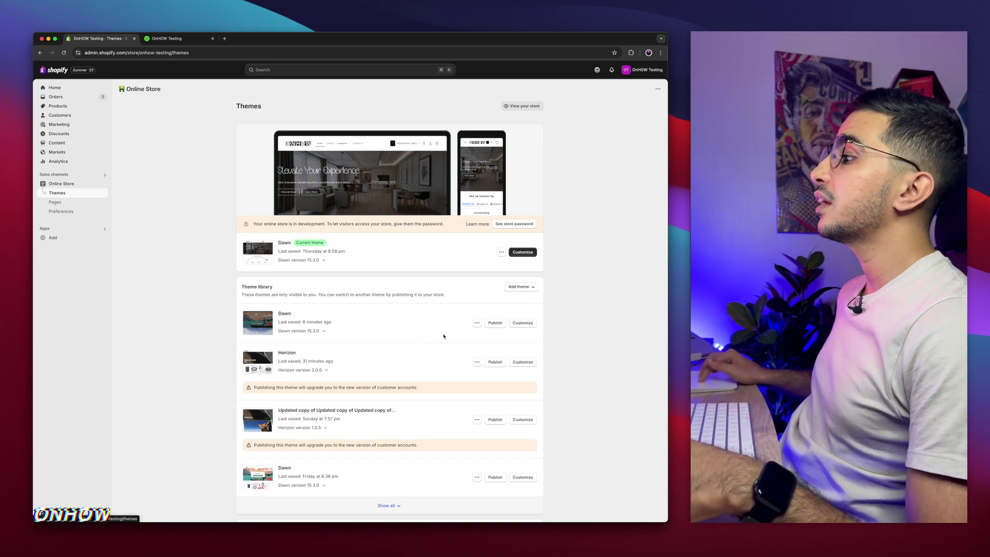
{"action": "left_click", "coordinate": [501, 253]}
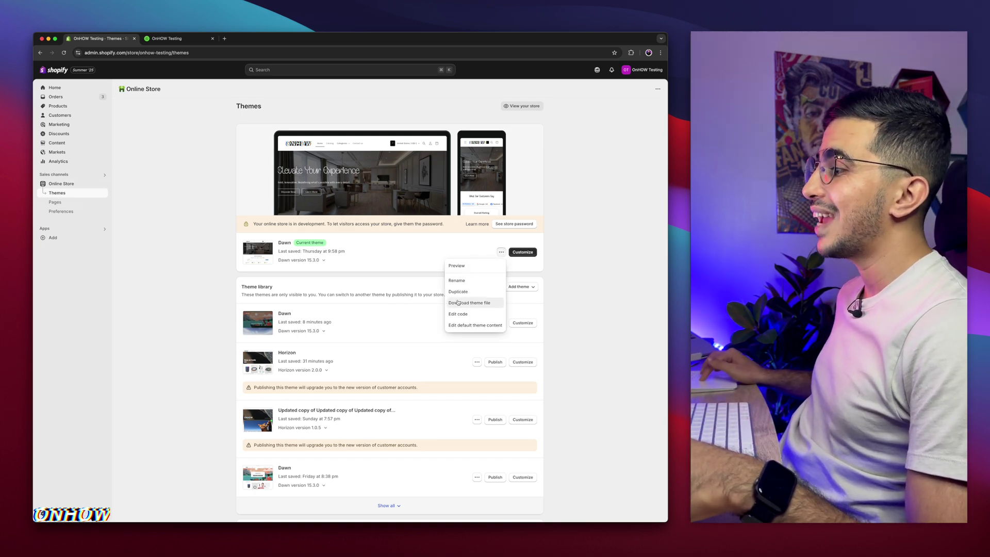
{"action": "left_click", "coordinate": [462, 320]}
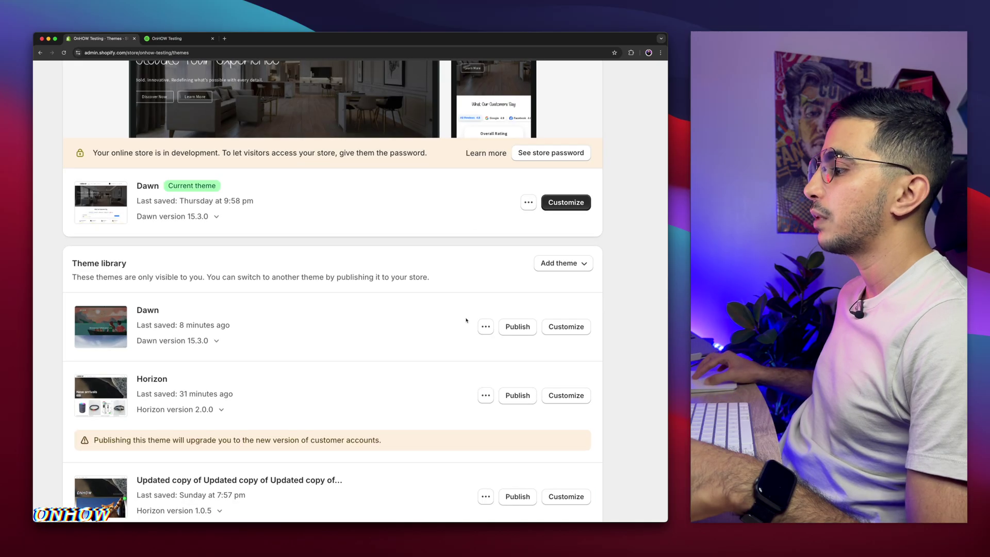
{"action": "left_click", "coordinate": [477, 323]}
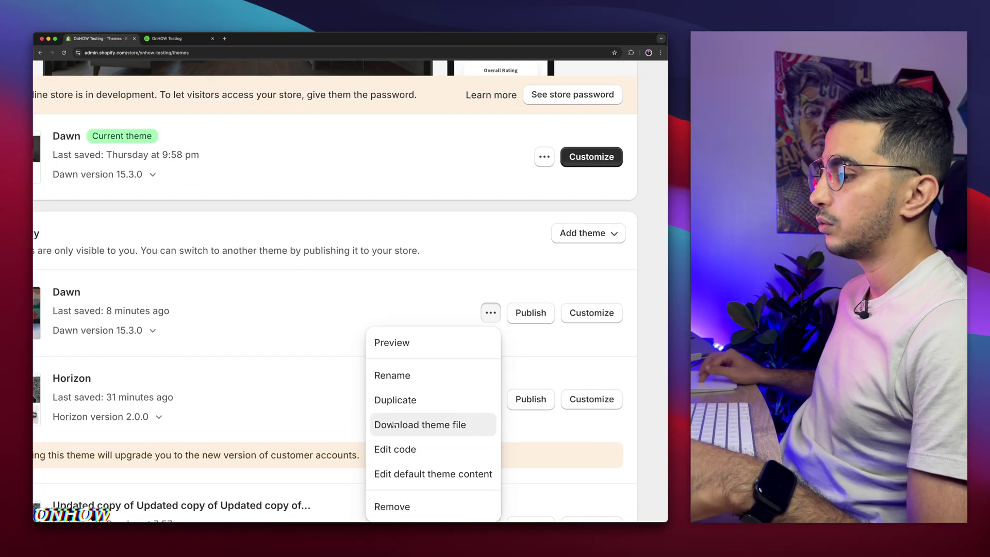
{"action": "left_click", "coordinate": [396, 450]}
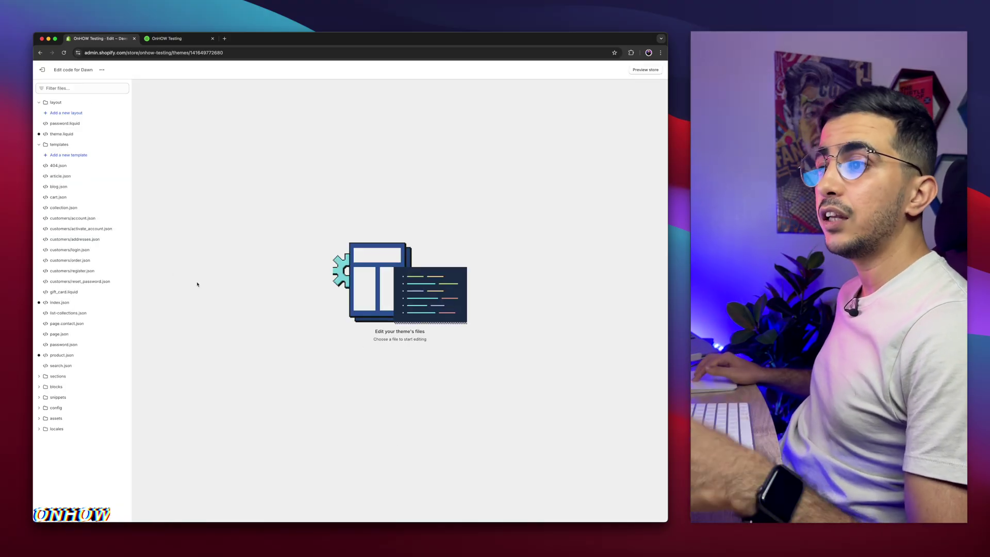
Add a new liquid section file named "ccollection-carousel" to the theme's sections folder
{"action": "scroll", "coordinate": [63, 304], "scroll_direction": "down", "scroll_amount": 5}
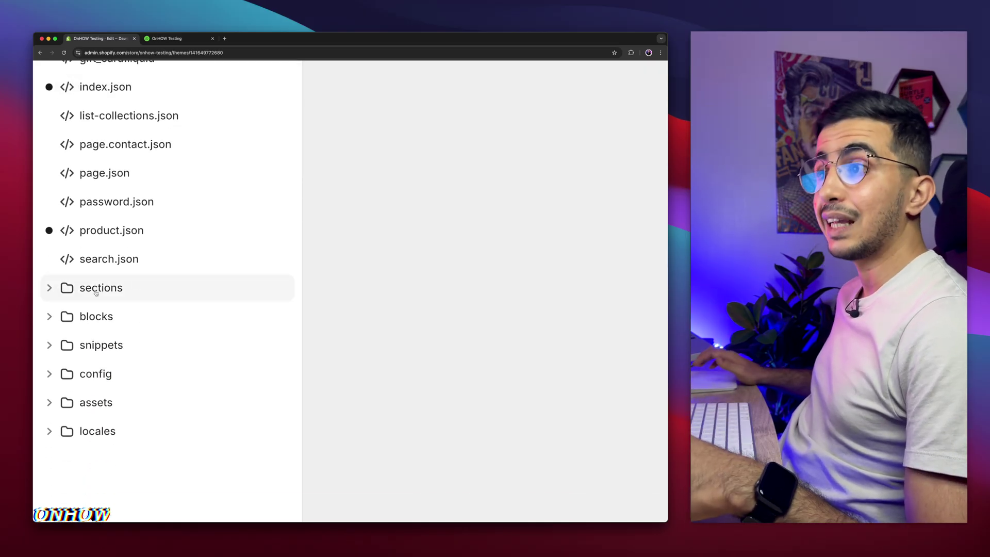
{"action": "left_click", "coordinate": [96, 293]}
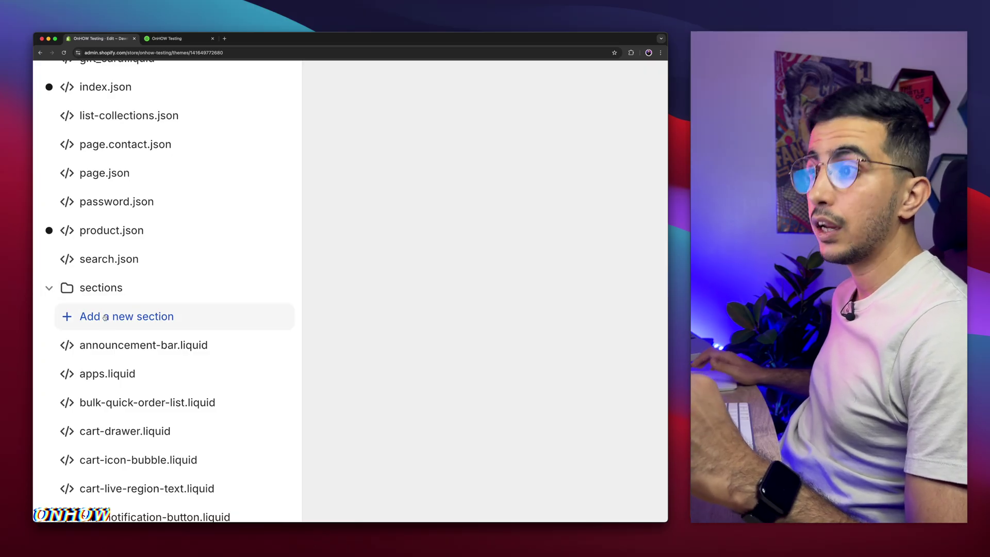
{"action": "left_click", "coordinate": [105, 317]}
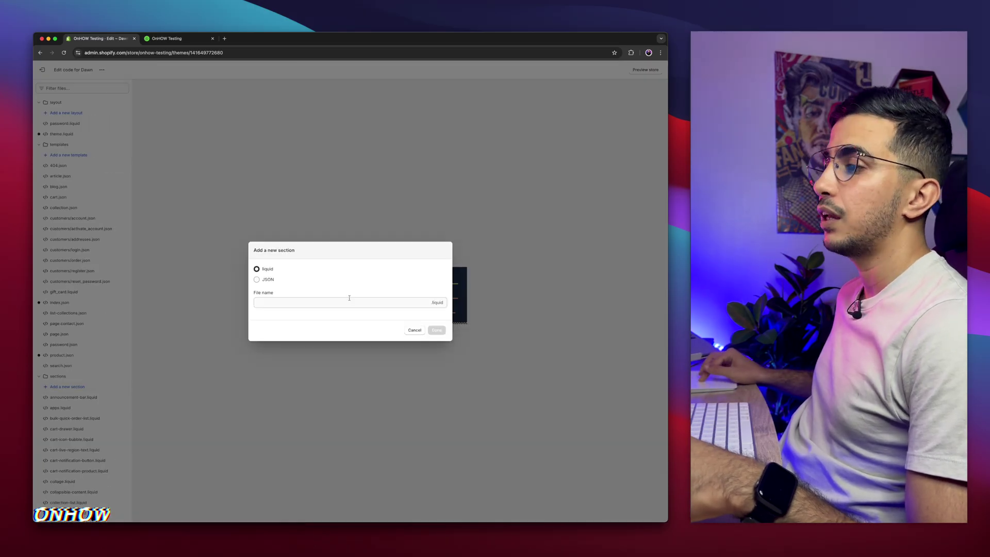
{"action": "left_click", "coordinate": [349, 299]}
{"action": "type", "text": "ccollection-caro"}
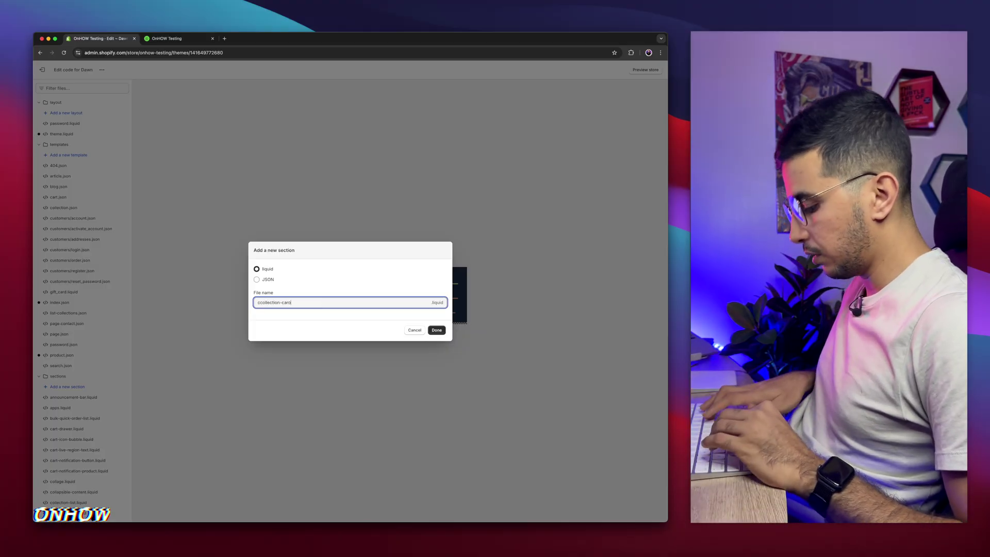
{"action": "type", "text": "usel"}
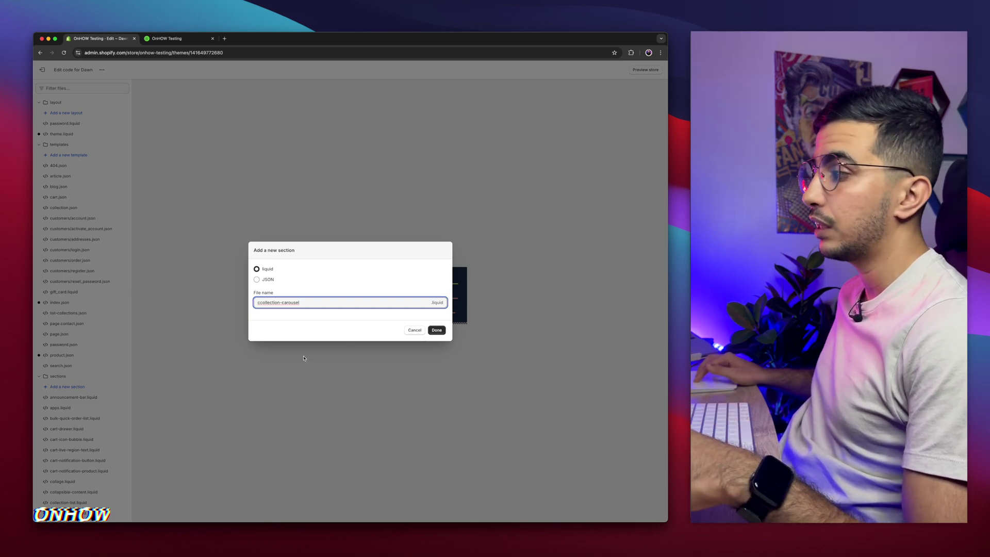
{"action": "left_click", "coordinate": [437, 330]}
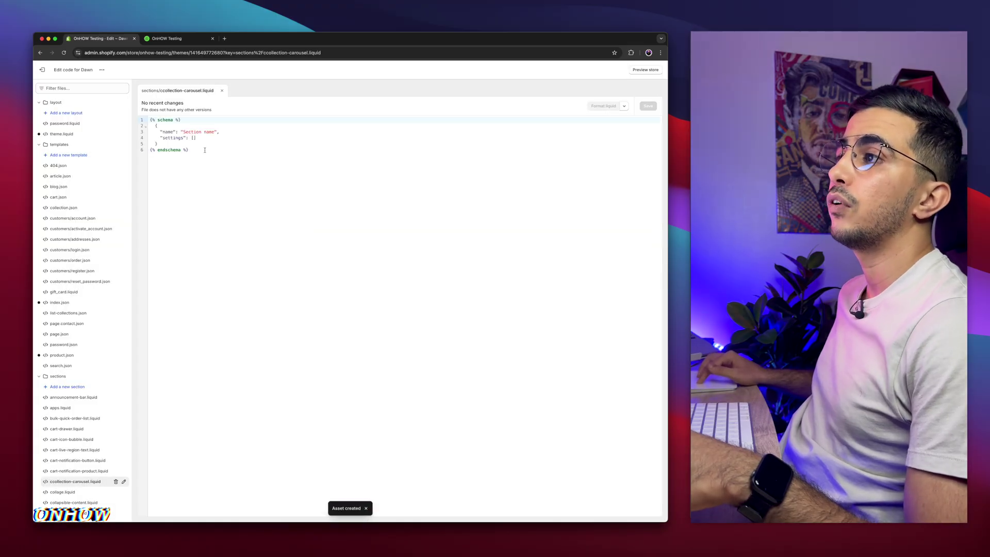
Replace all default schema code in the new section file with the copied Collections Carousel code and save it
{"action": "left_click_drag", "start_coordinate": [205, 150], "coordinate": [153, 115]}
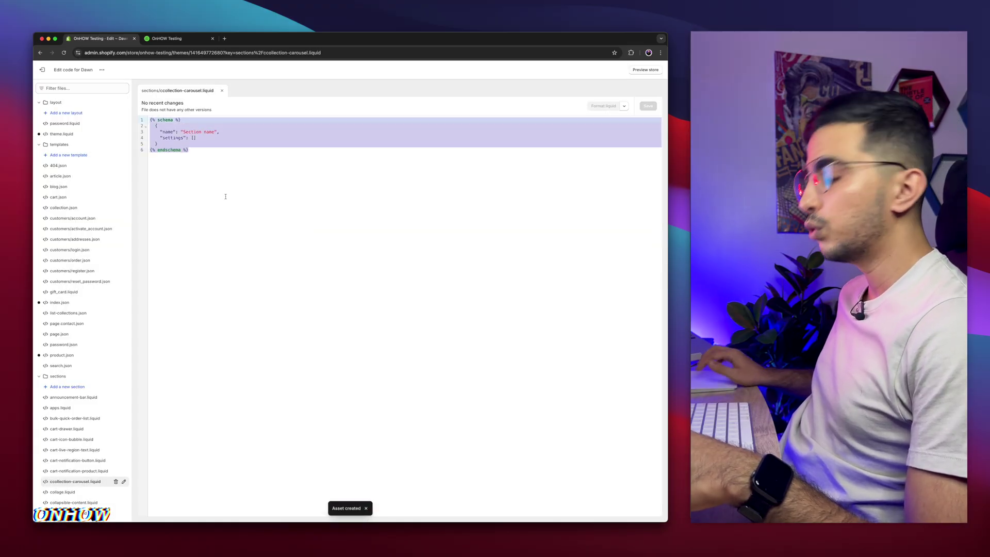
{"action": "key", "text": "BackSpace"}
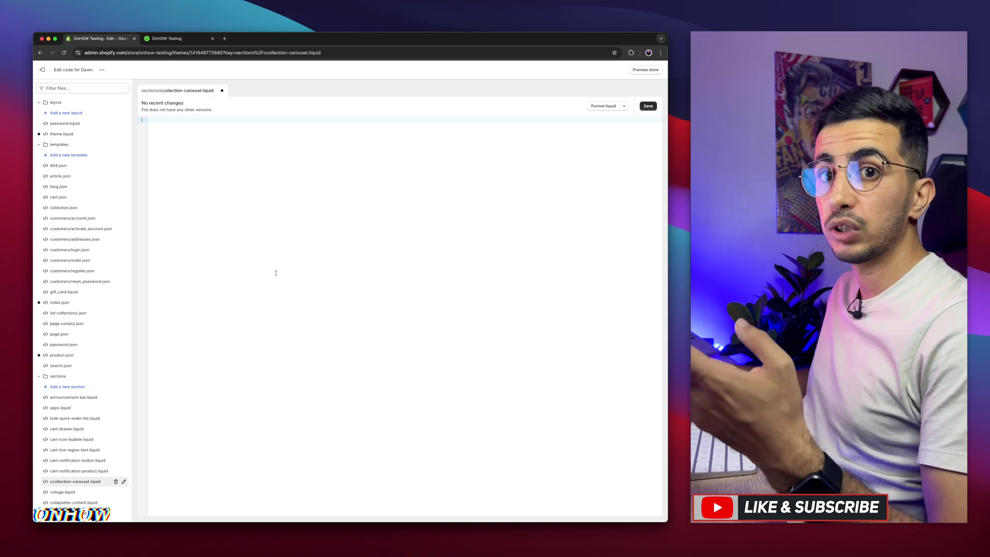
{"action": "key", "text": "super+v"}
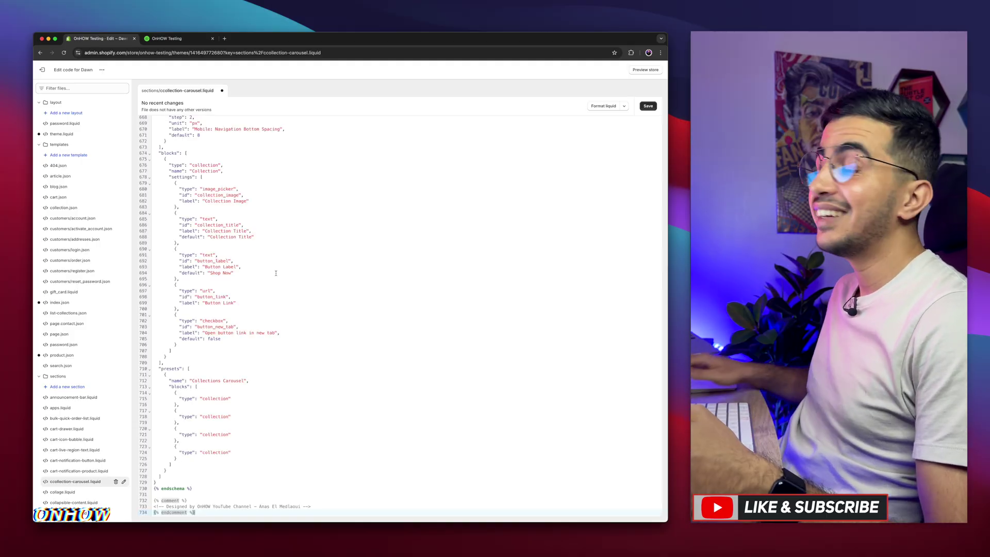
{"action": "left_click", "coordinate": [647, 108]}
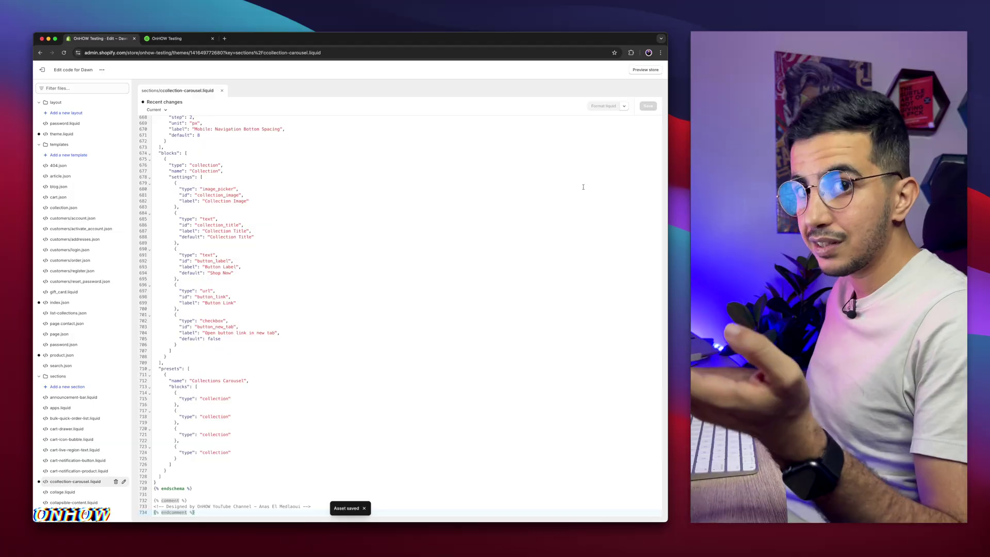
Leave the code editor and return to the store admin's Themes page
{"action": "left_click", "coordinate": [178, 55]}
{"action": "key", "text": "shift+End"}
{"action": "key", "text": "BackSpace"}
{"action": "key", "text": "Return"}
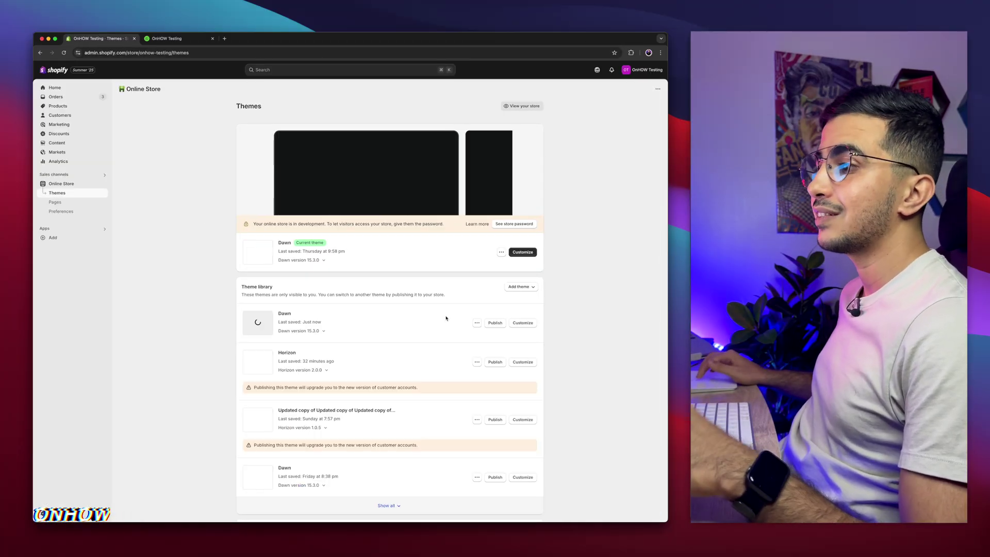
Open the first Dawn theme in the theme library for customization on its home page template
{"action": "left_click", "coordinate": [523, 323]}
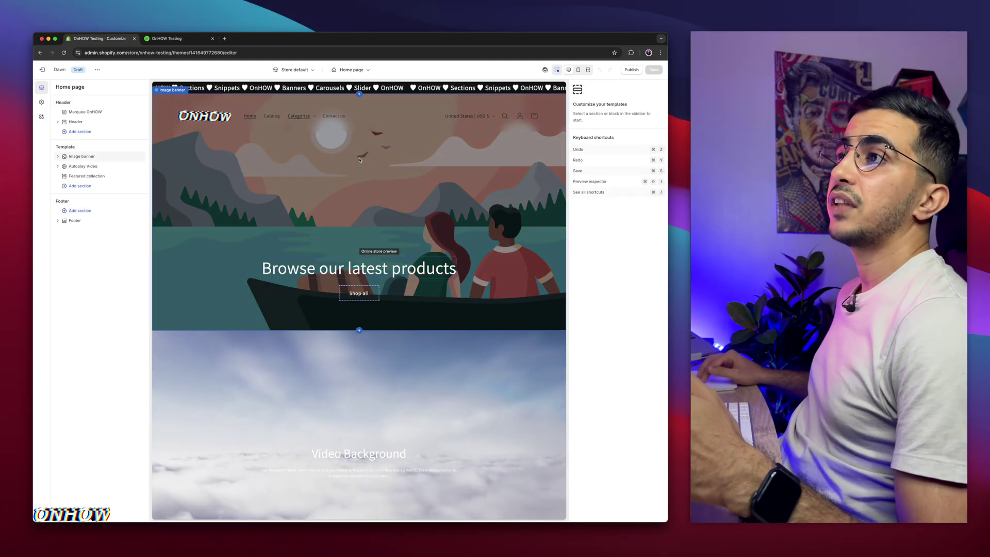
{"action": "left_click", "coordinate": [351, 70]}
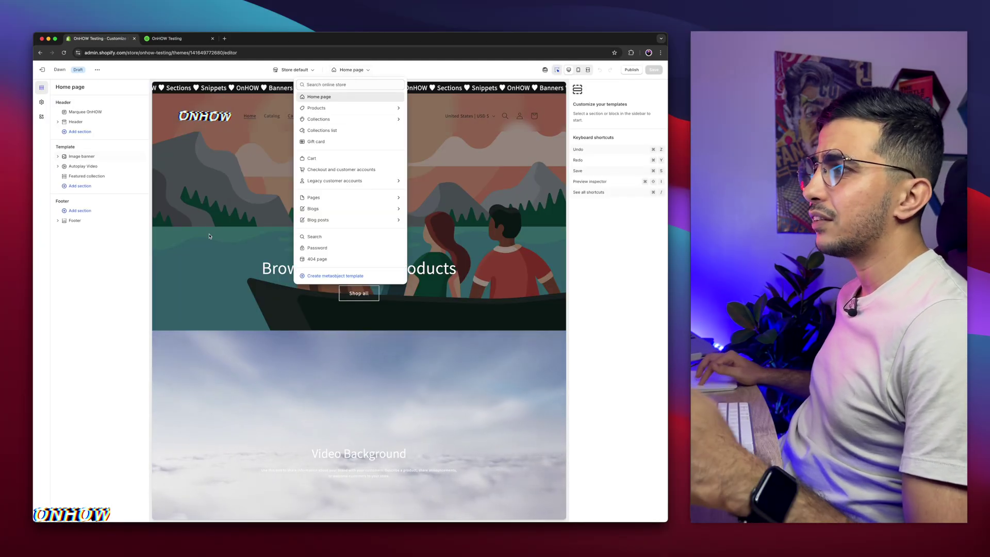
{"action": "left_click", "coordinate": [209, 239]}
{"action": "scroll", "coordinate": [309, 309], "scroll_direction": "down", "scroll_amount": 15}
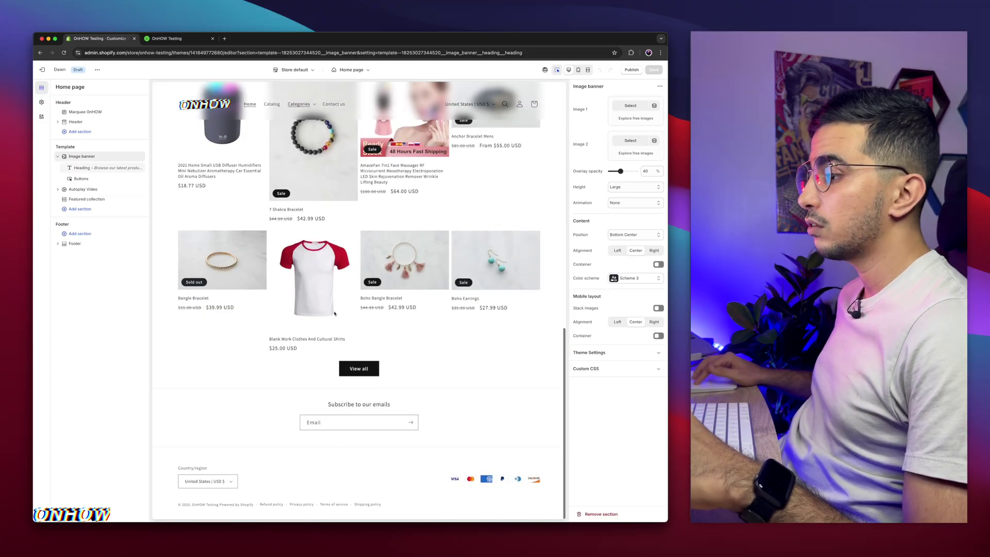
{"action": "left_click", "coordinate": [359, 378]}
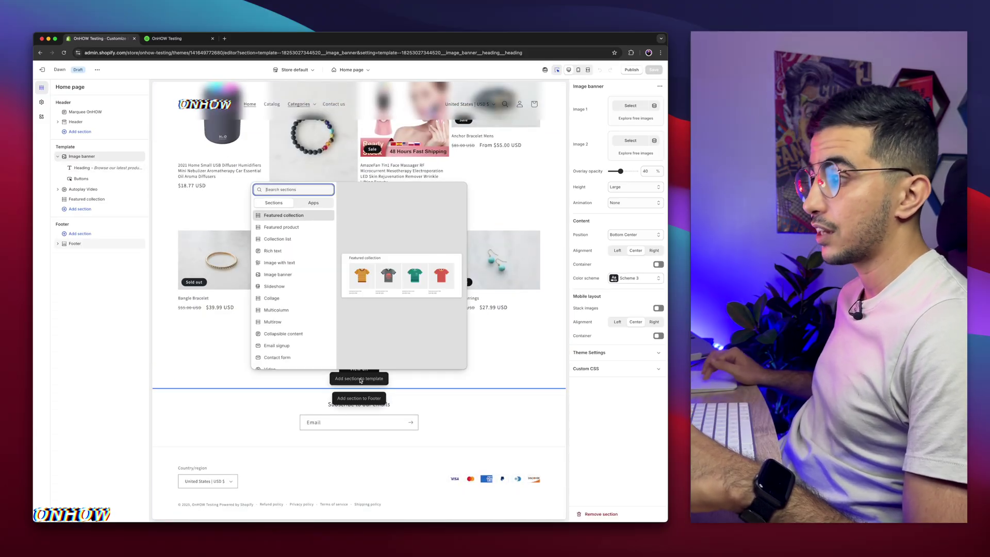
{"action": "type", "text": "col"}
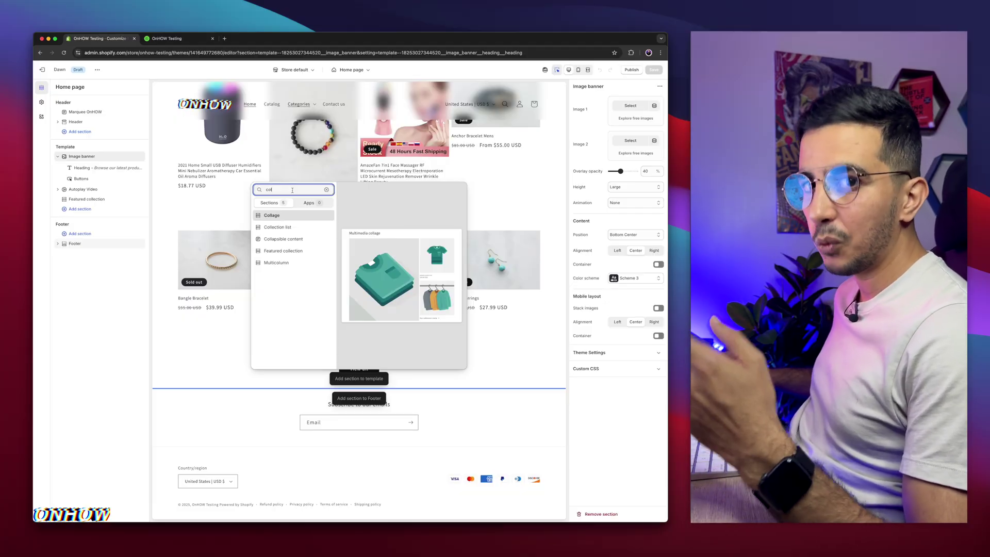
Reload the theme editor and add the Collections Carousel section at the end of the home page template
{"action": "left_click", "coordinate": [325, 52]}
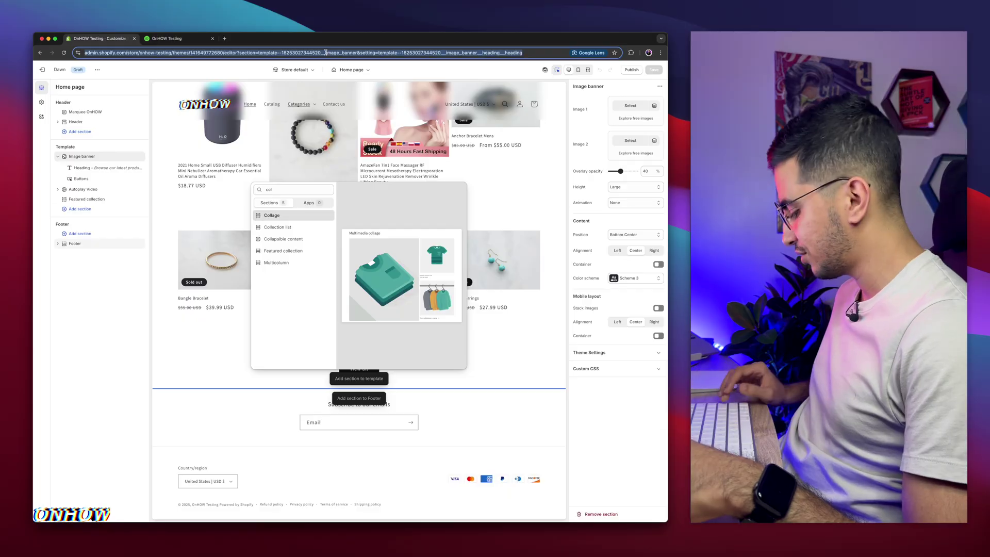
{"action": "key", "text": "Return"}
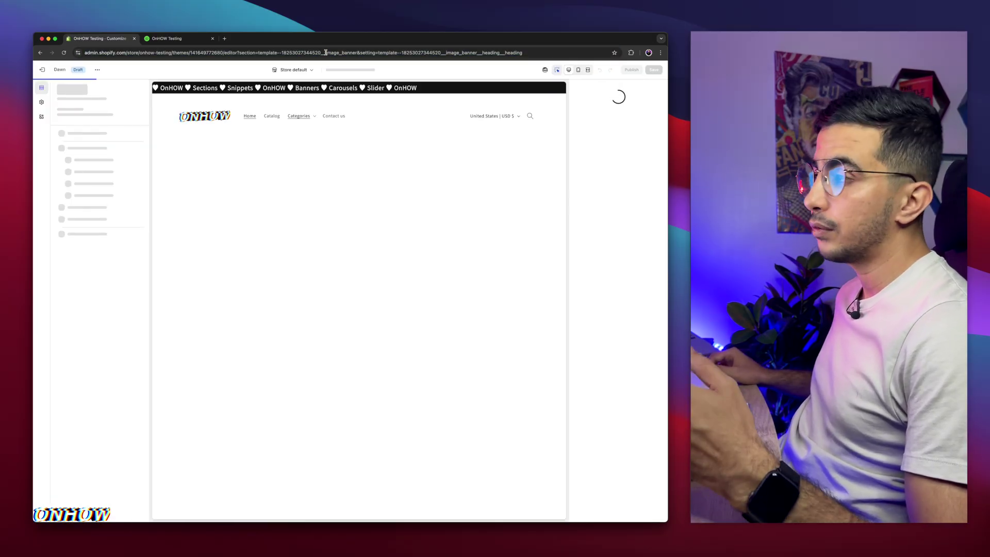
{"action": "scroll", "coordinate": [352, 399], "scroll_direction": "down", "scroll_amount": 15}
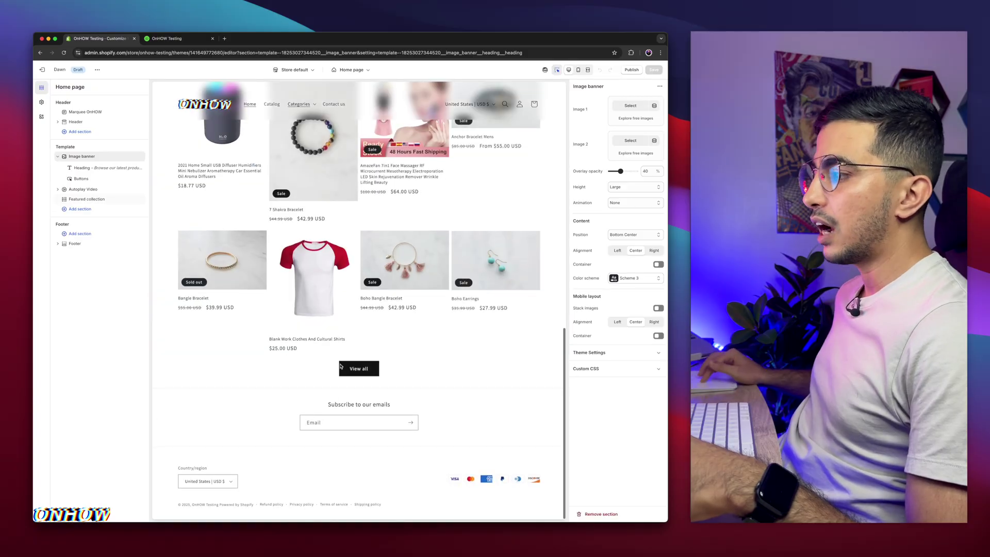
{"action": "left_click", "coordinate": [359, 378]}
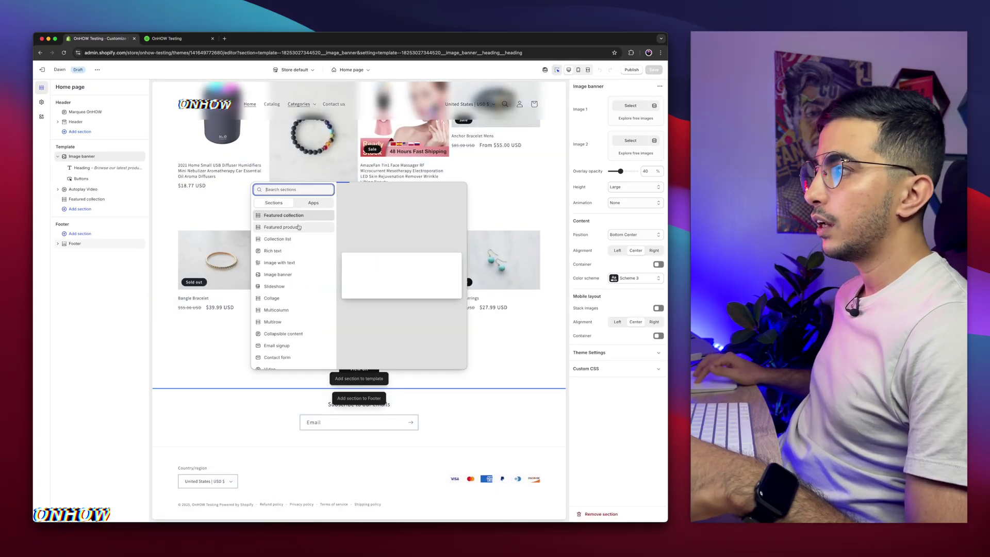
{"action": "type", "text": "coll"}
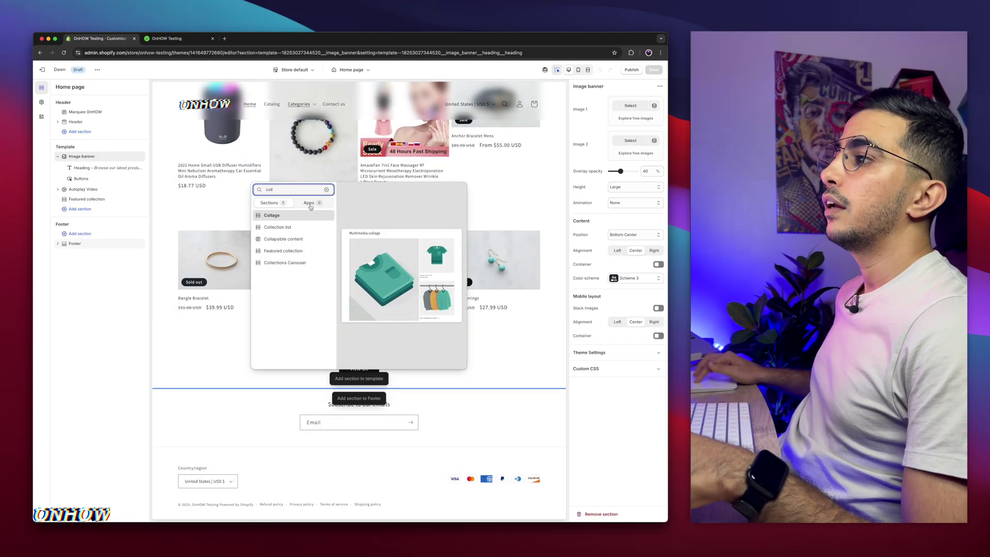
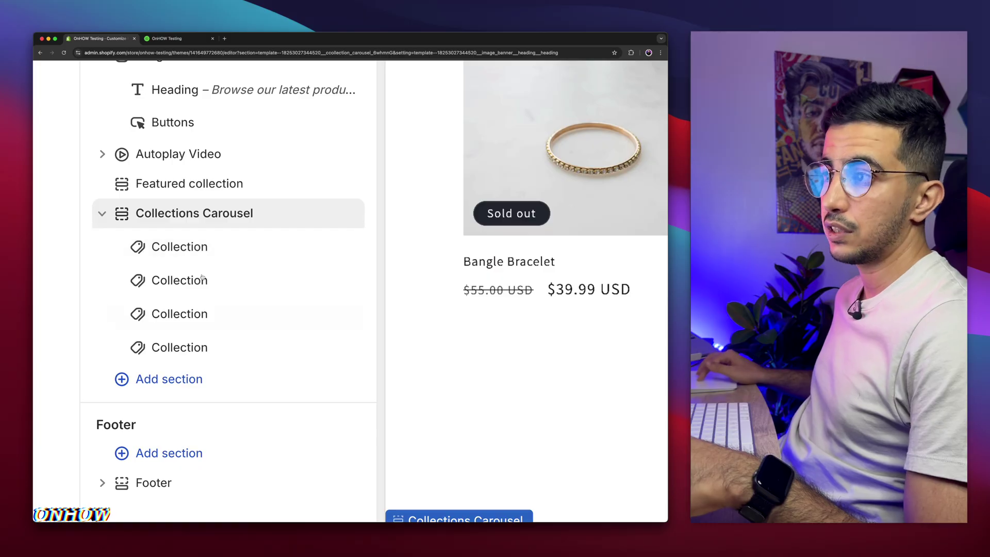
Set the carousel's first Collection block image to bottle_2.png and its title to "Supplement"
{"action": "left_click", "coordinate": [204, 247]}
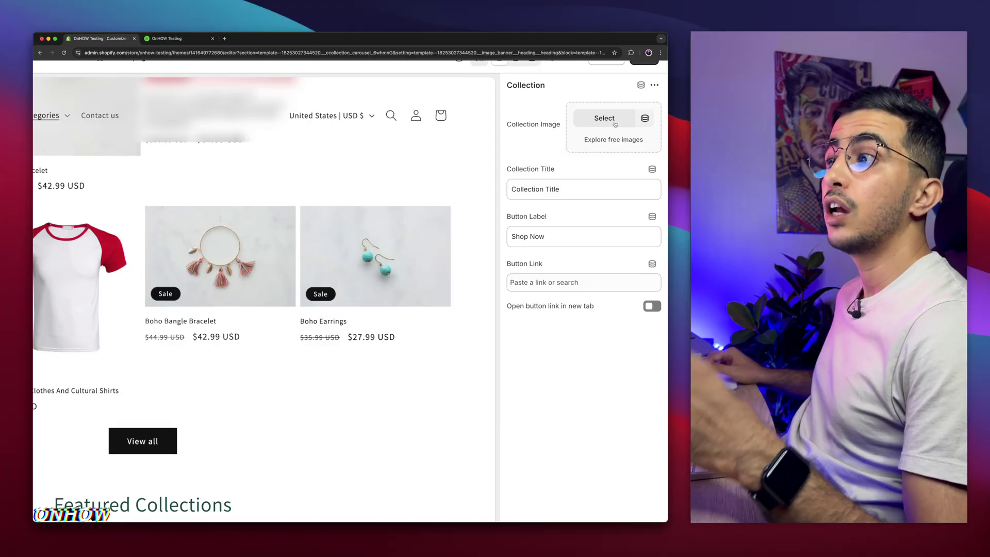
{"action": "left_click", "coordinate": [614, 124]}
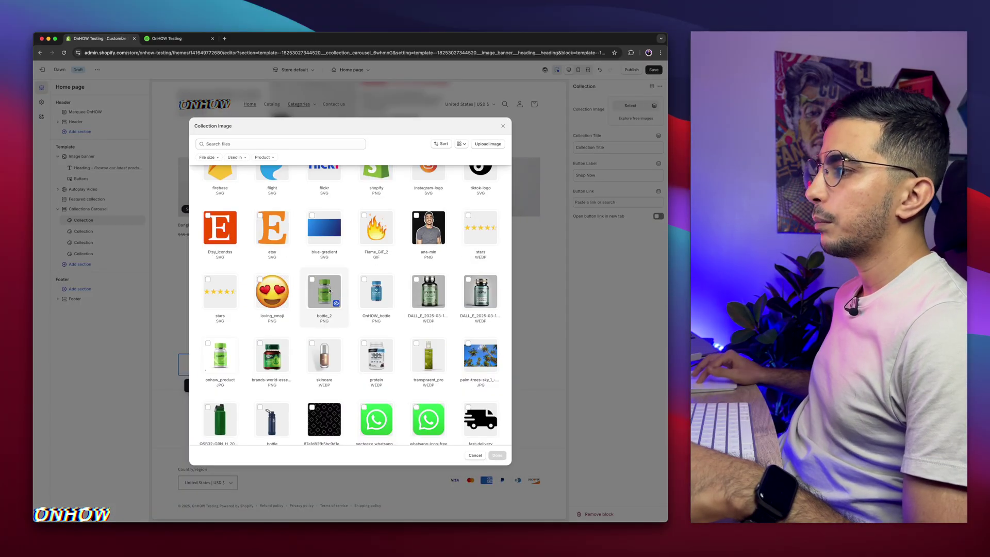
{"action": "left_click", "coordinate": [325, 291]}
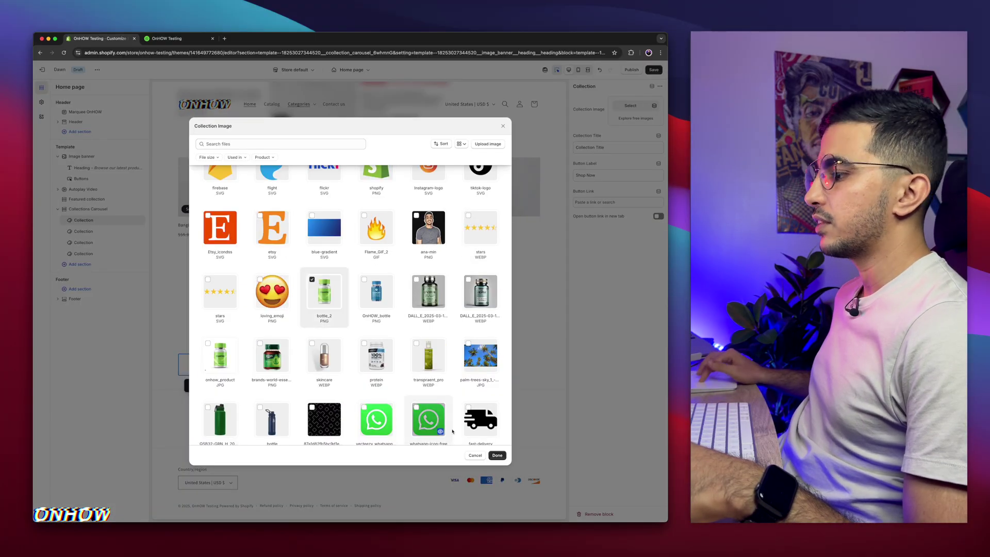
{"action": "left_click", "coordinate": [497, 456]}
{"action": "triple_click", "coordinate": [619, 146]}
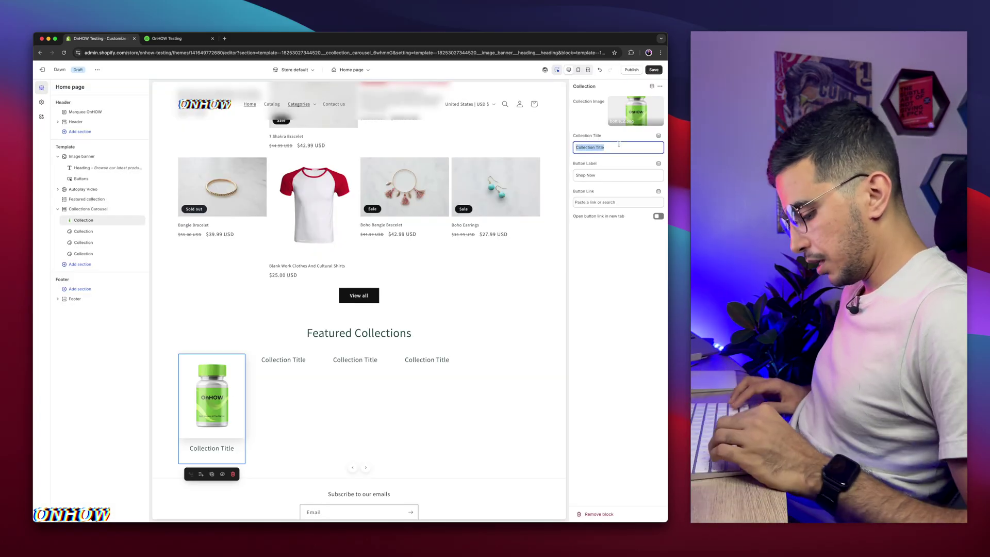
{"action": "type", "text": "Supplement"}
Link the Supplement block's button to the Footwear collection, opening in a new tab, and save the theme
{"action": "left_click", "coordinate": [607, 176]}
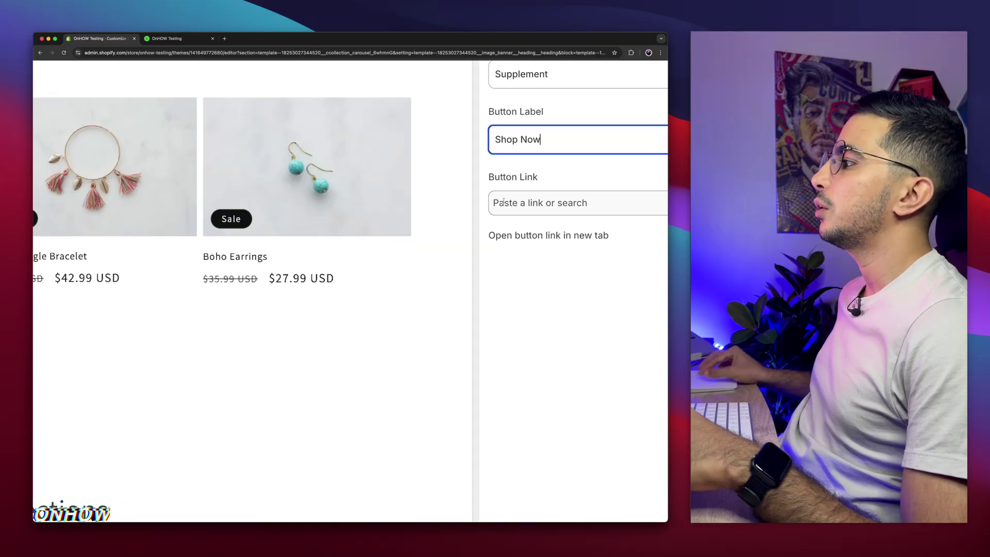
{"action": "left_click", "coordinate": [504, 203]}
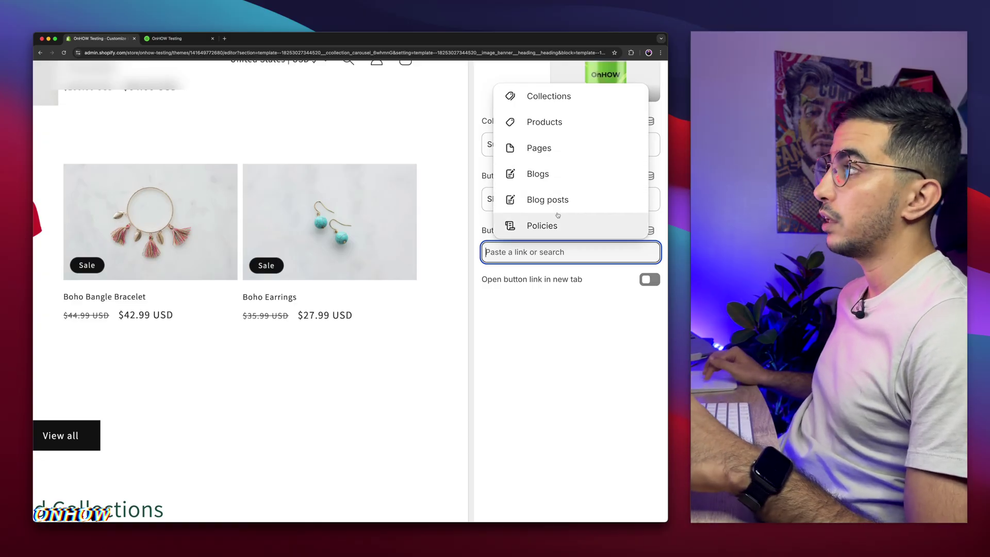
{"action": "left_click", "coordinate": [557, 97]}
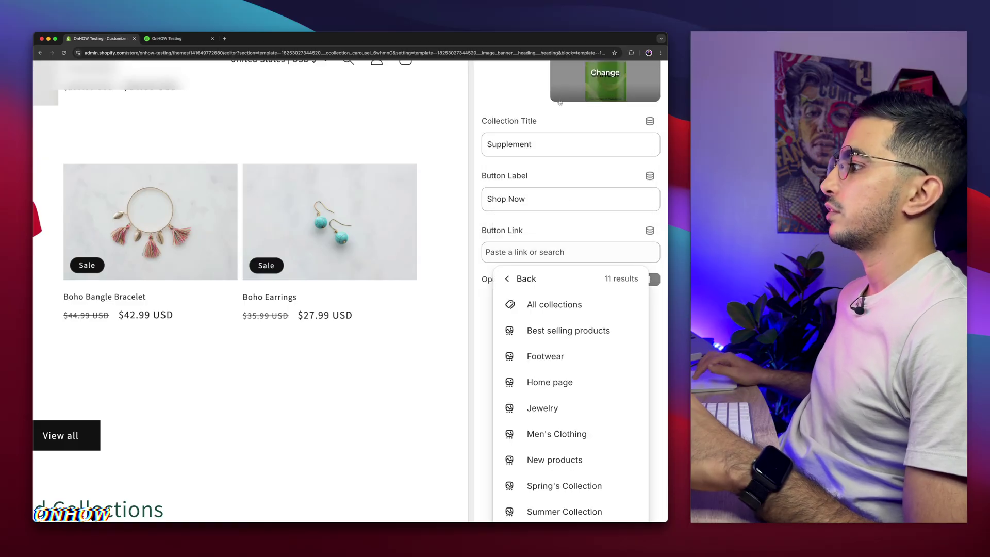
{"action": "left_click", "coordinate": [550, 361]}
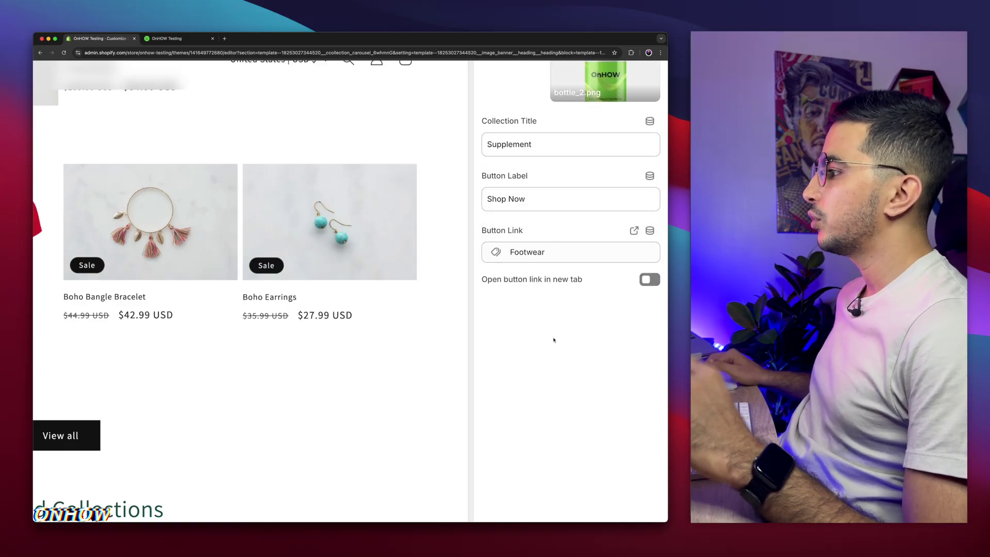
{"action": "left_click", "coordinate": [651, 280]}
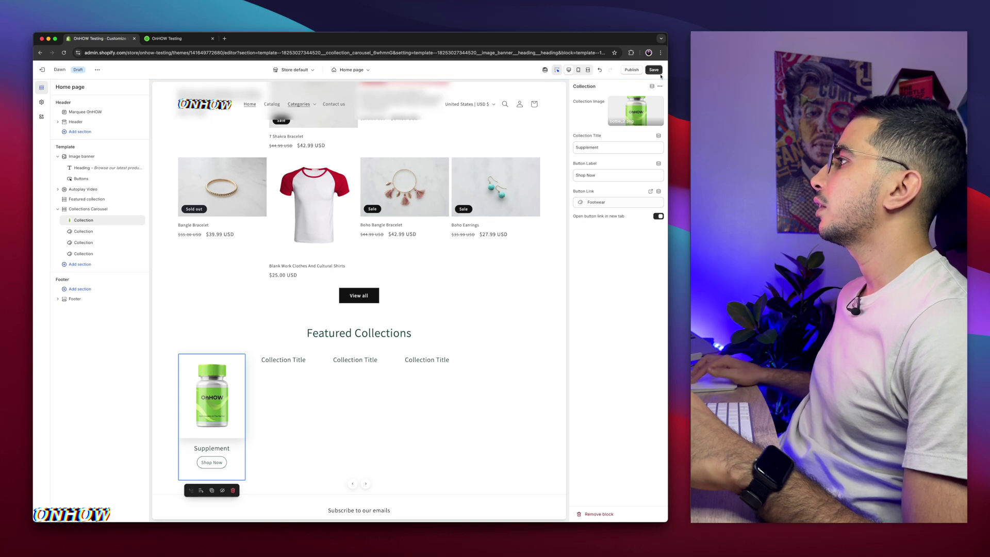
{"action": "left_click", "coordinate": [658, 71]}
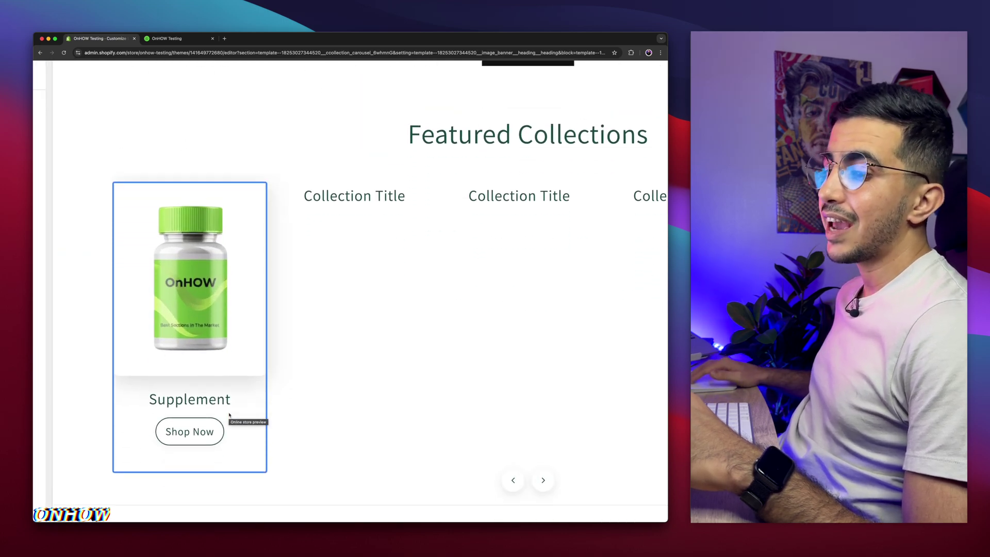
Open the store's Files page in a new browser tab and copy the link of the MouldyCheeseRegular-WyMWG TTF font file
{"action": "scroll", "coordinate": [187, 429], "scroll_direction": "down", "scroll_amount": 2}
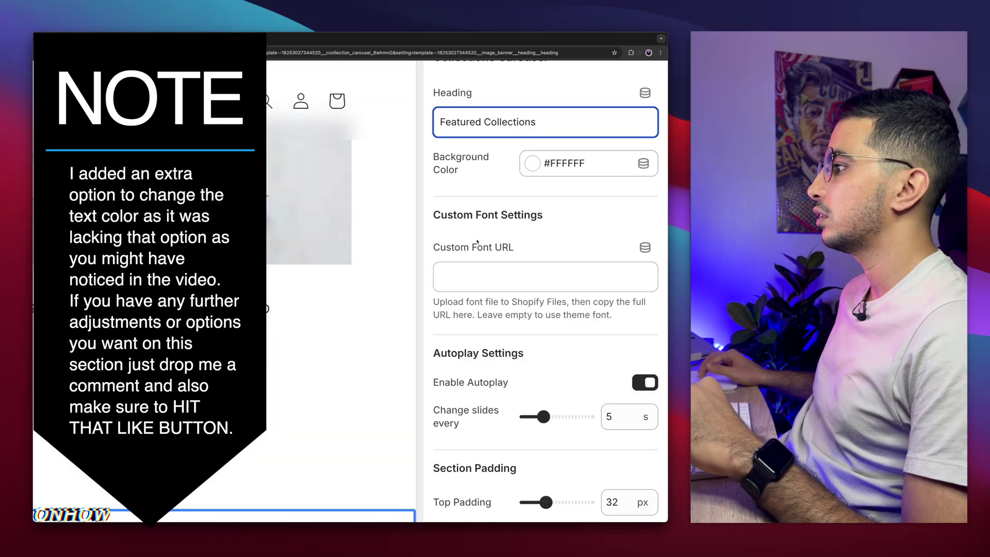
{"action": "scroll", "coordinate": [476, 241], "scroll_direction": "down", "scroll_amount": 2}
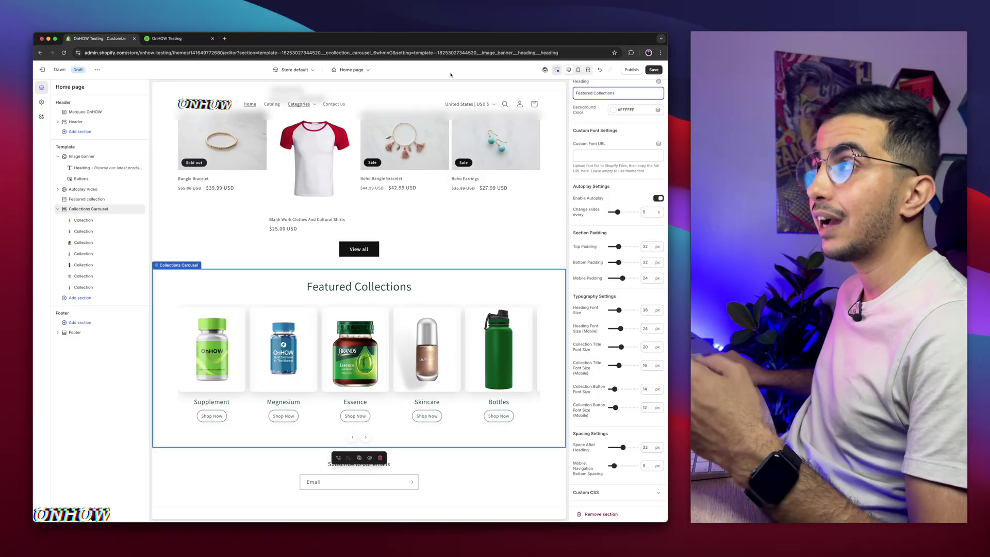
{"action": "left_click", "coordinate": [224, 38]}
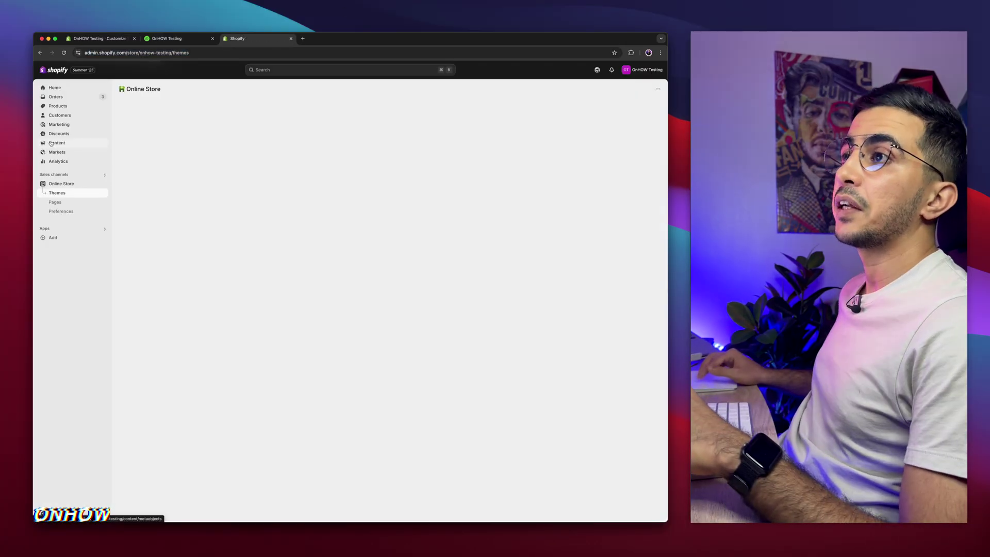
{"action": "left_click", "coordinate": [50, 145]}
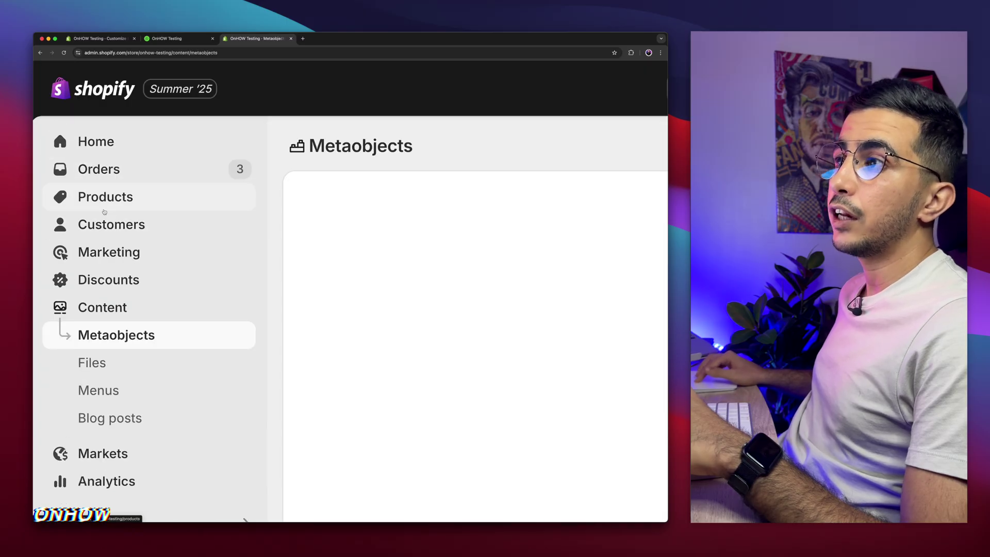
{"action": "left_click", "coordinate": [86, 371]}
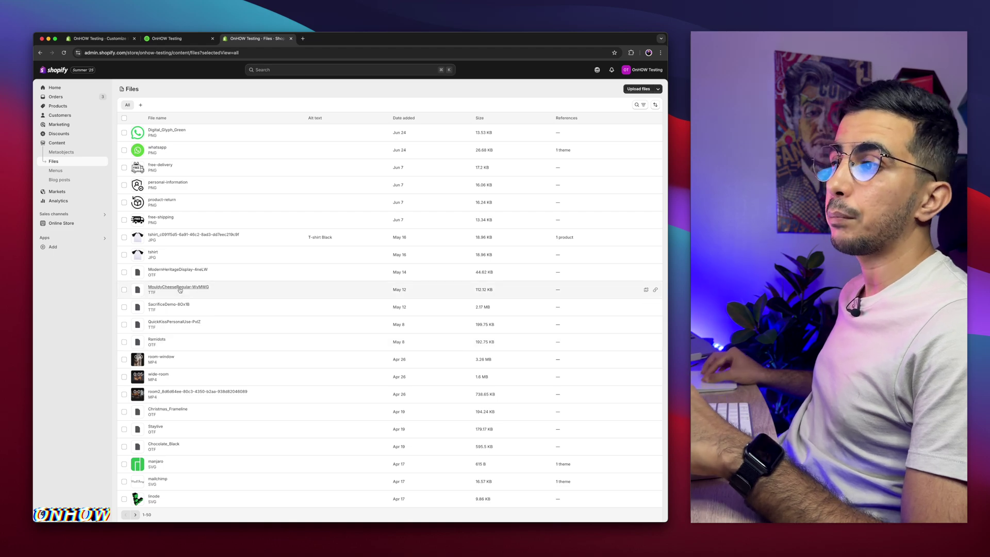
{"action": "scroll", "coordinate": [180, 289], "scroll_direction": "up", "scroll_amount": 5}
{"action": "scroll", "coordinate": [180, 288], "scroll_direction": "left", "scroll_amount": 2}
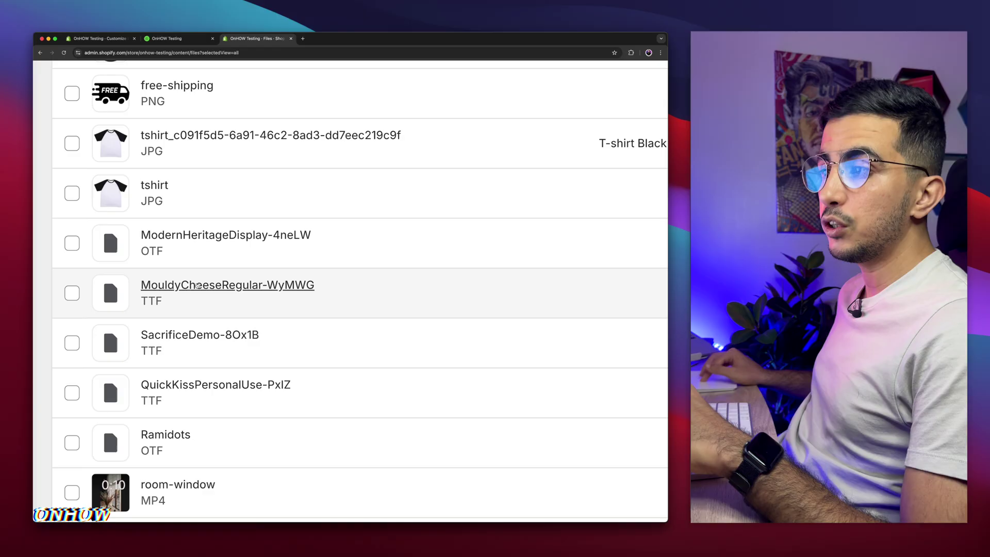
{"action": "scroll", "coordinate": [190, 286], "scroll_direction": "down", "scroll_amount": 5}
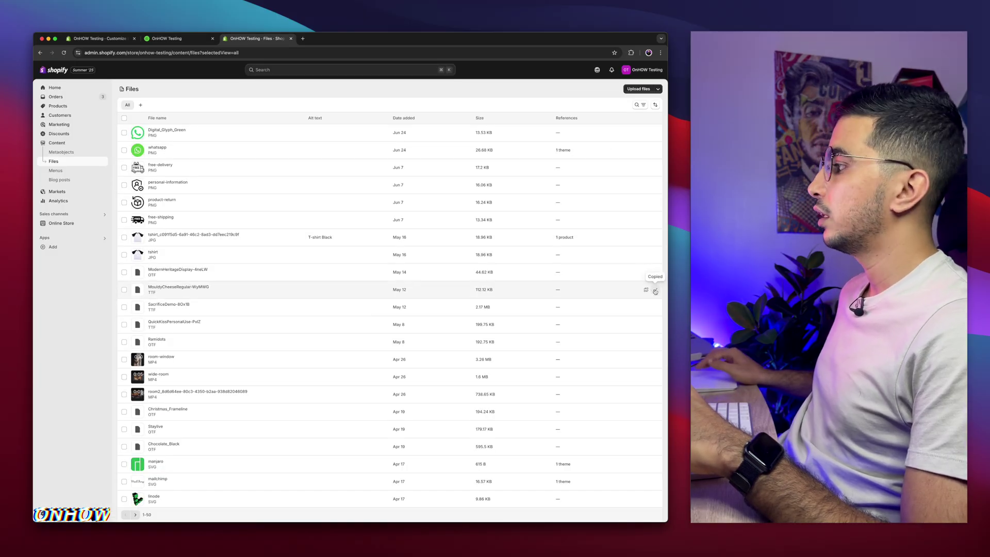
Return to the theme editor and paste the copied MouldyCheeseRegular-WyMWG link as the Collections Carousel's custom font URL
{"action": "left_click", "coordinate": [110, 37]}
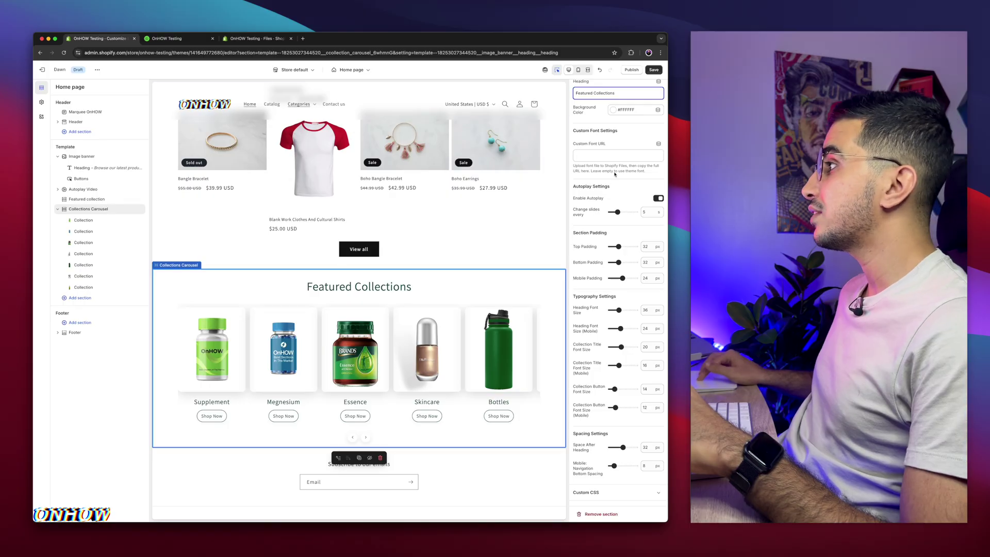
{"action": "left_click", "coordinate": [618, 155]}
{"action": "key", "text": "super+v"}
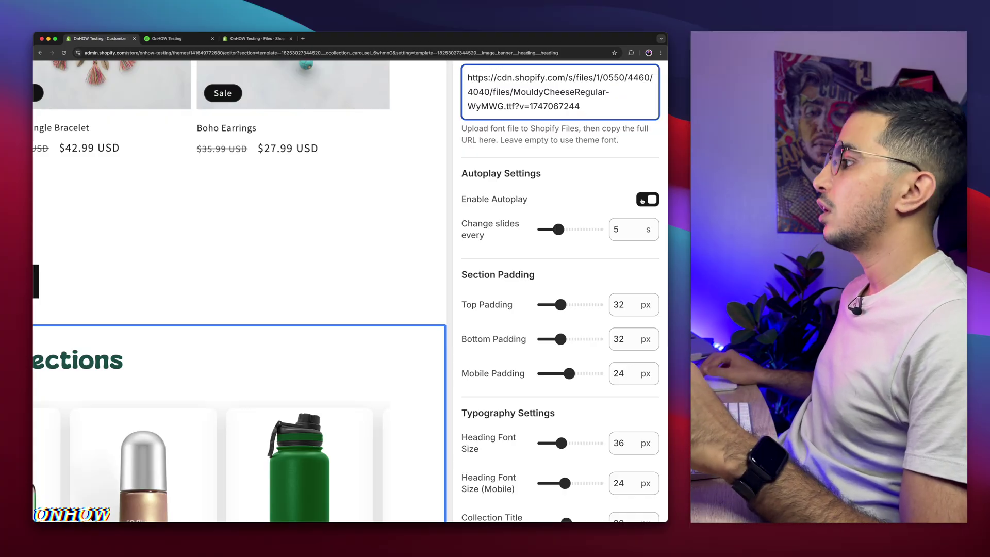
Review the Collections Carousel's autoplay and section padding settings, including the slide change interval and mobile padding
{"action": "left_click_drag", "start_coordinate": [622, 231], "coordinate": [607, 232]}
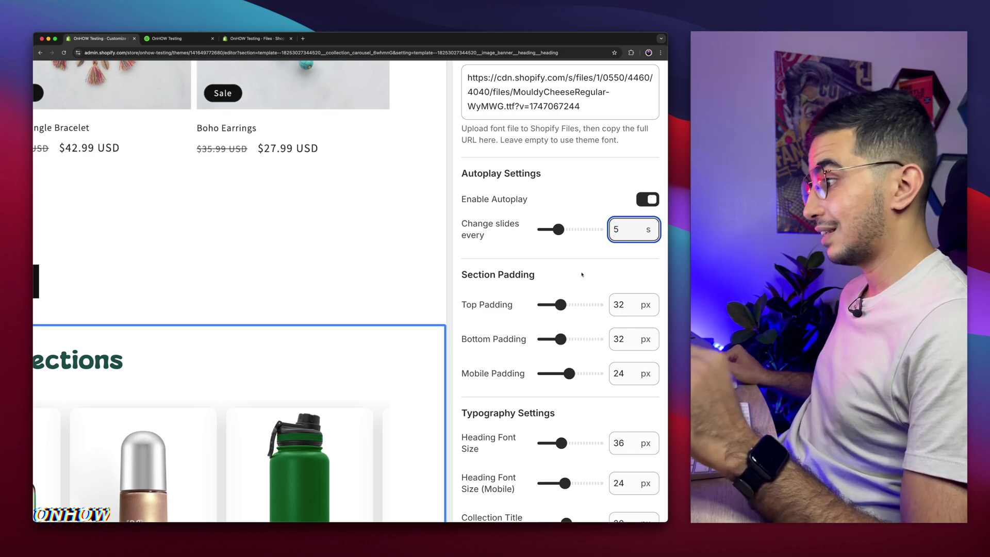
{"action": "scroll", "coordinate": [582, 274], "scroll_direction": "down", "scroll_amount": 2}
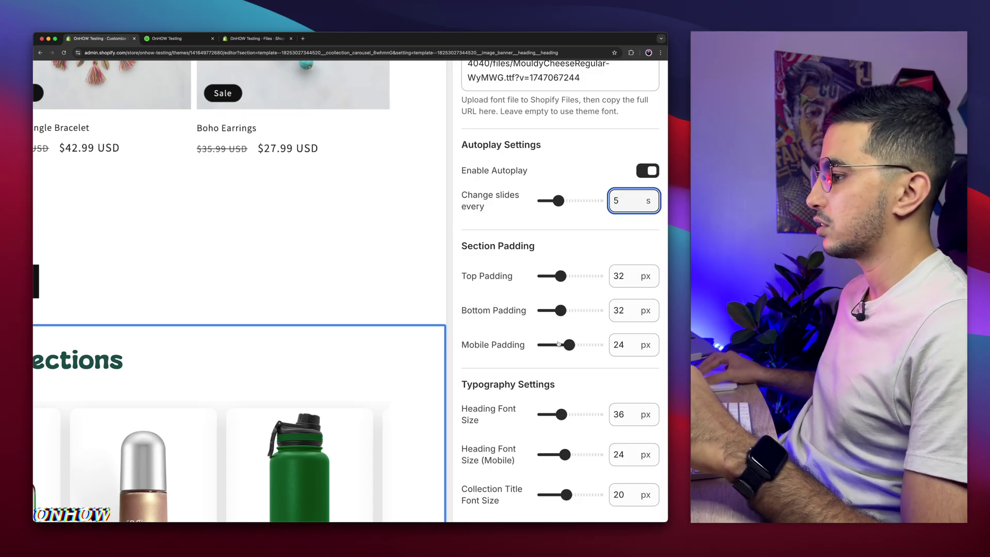
{"action": "key", "text": "super+0"}
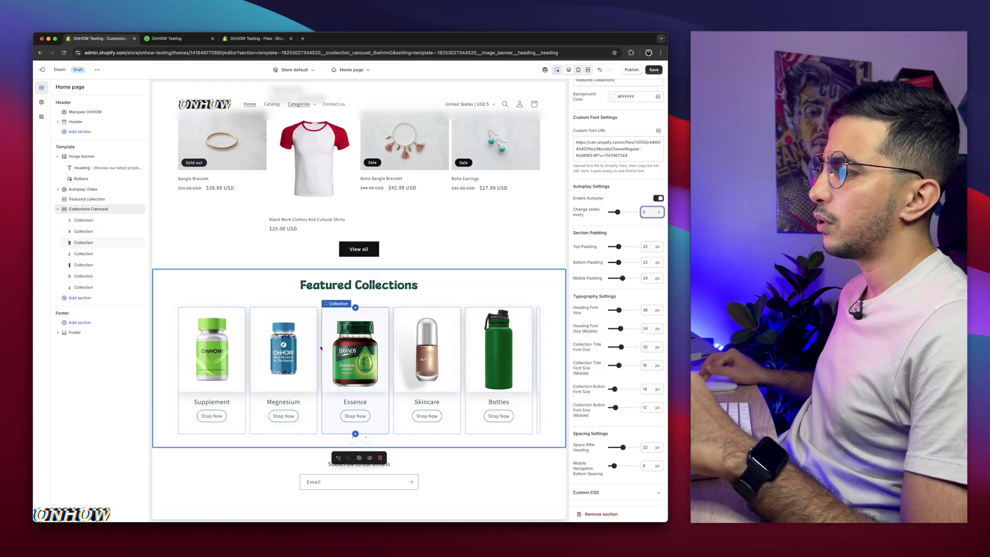
{"action": "scroll", "coordinate": [607, 293], "scroll_direction": "up", "scroll_amount": 5}
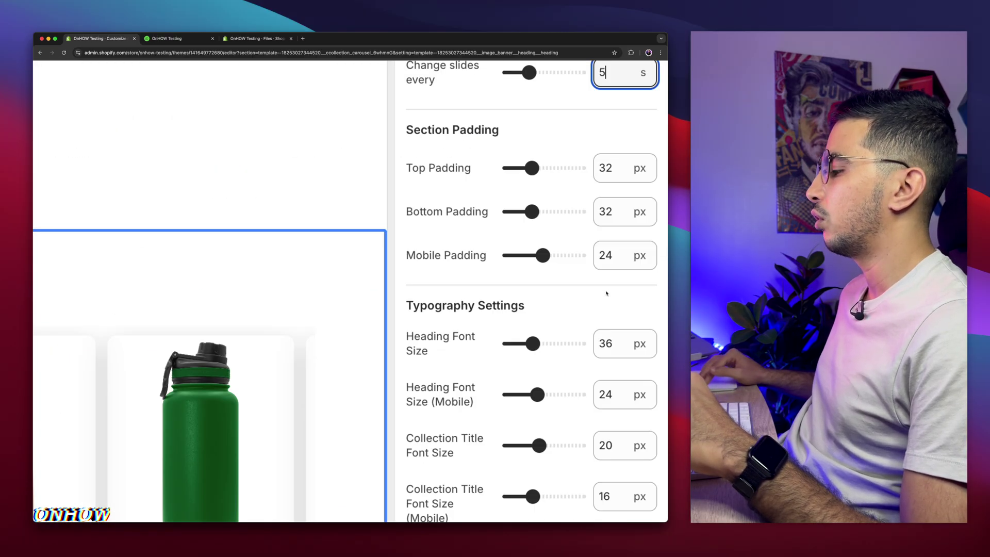
Examine the carousel's typography and spacing settings, covering desktop and mobile sizes for heading, collection titles and buttons
{"action": "scroll", "coordinate": [606, 293], "scroll_direction": "down", "scroll_amount": 3}
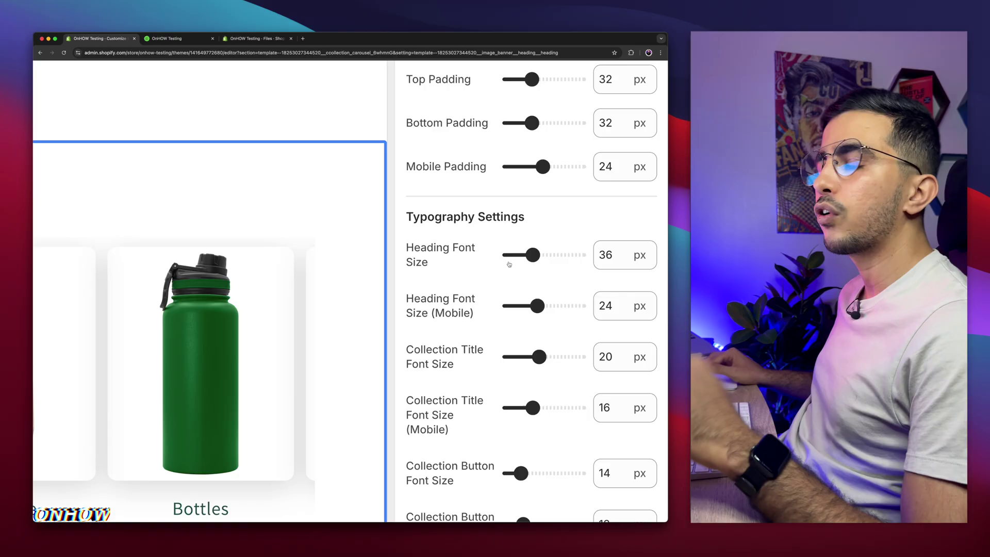
{"action": "scroll", "coordinate": [509, 265], "scroll_direction": "down", "scroll_amount": 2}
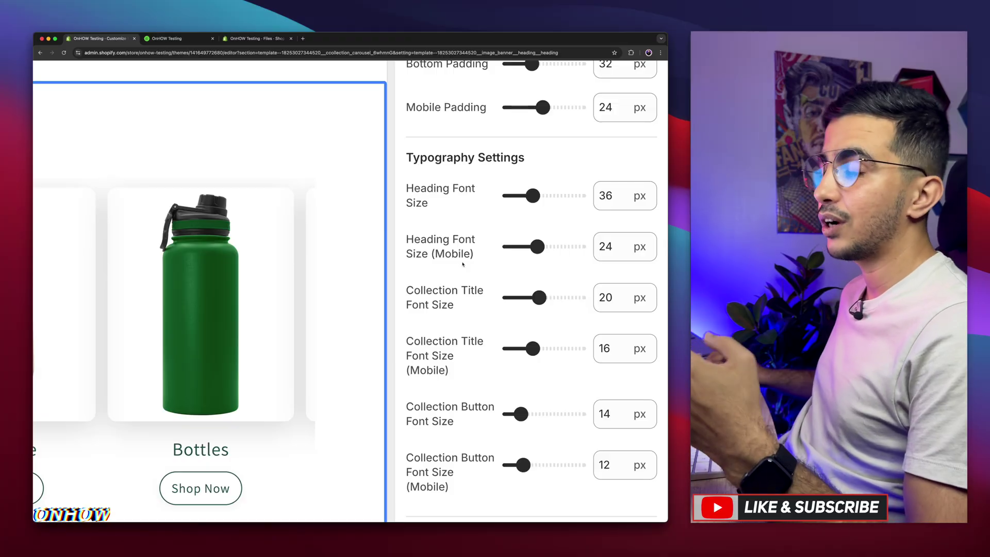
{"action": "left_click_drag", "start_coordinate": [401, 182], "coordinate": [451, 215]}
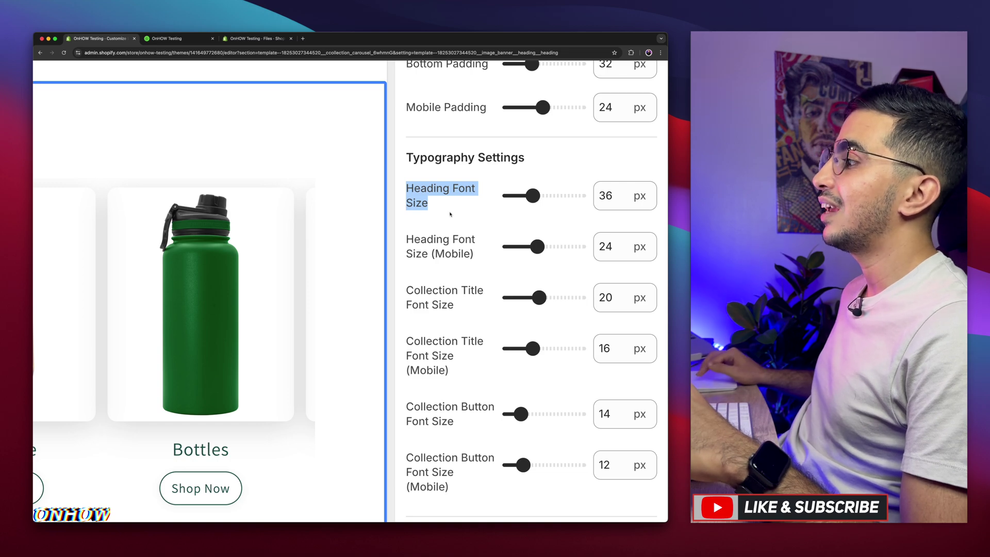
{"action": "scroll", "coordinate": [450, 214], "scroll_direction": "down", "scroll_amount": 3}
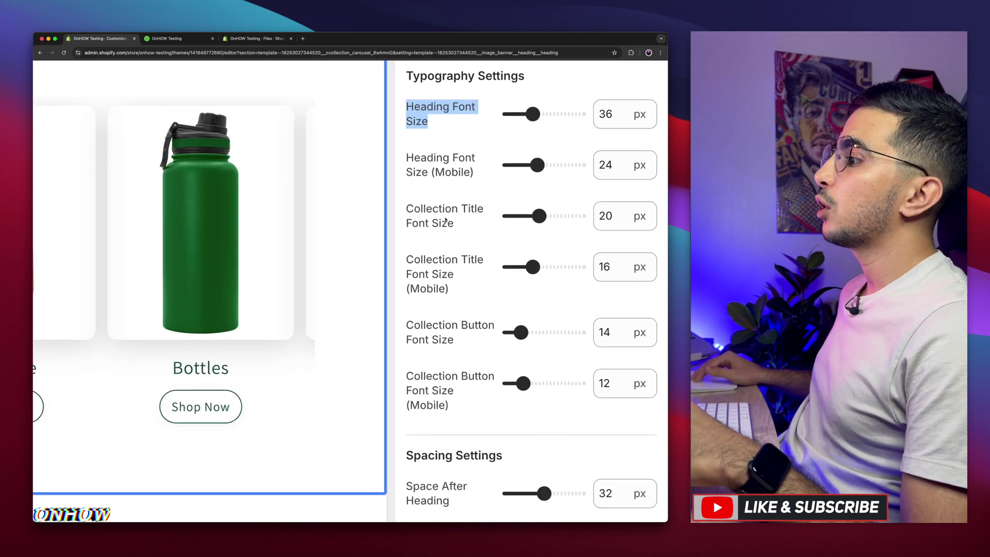
{"action": "left_click_drag", "start_coordinate": [412, 205], "coordinate": [450, 228]}
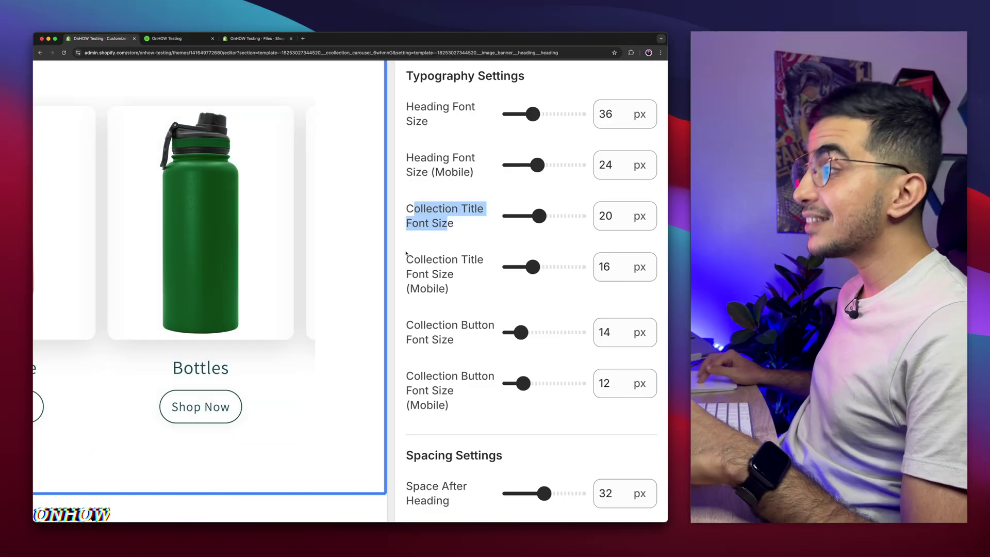
{"action": "left_click_drag", "start_coordinate": [406, 255], "coordinate": [457, 294]}
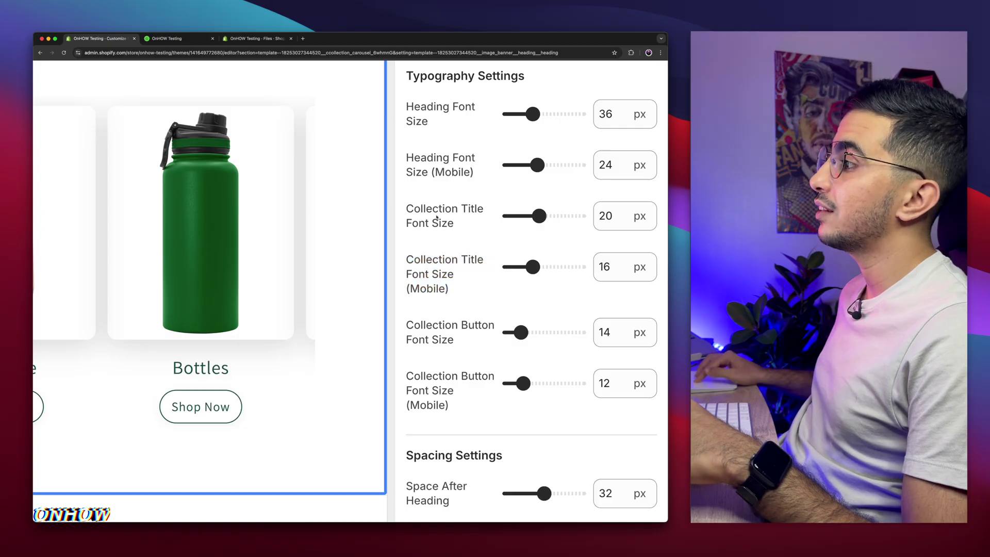
{"action": "left_click_drag", "start_coordinate": [439, 209], "coordinate": [415, 205]}
{"action": "scroll", "coordinate": [453, 304], "scroll_direction": "down", "scroll_amount": 3}
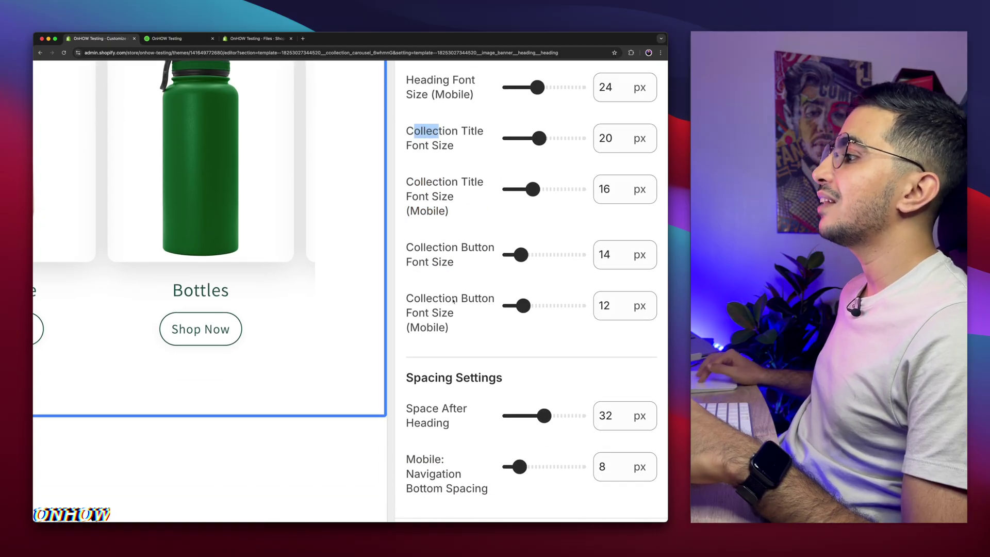
{"action": "triple_click", "coordinate": [409, 248]}
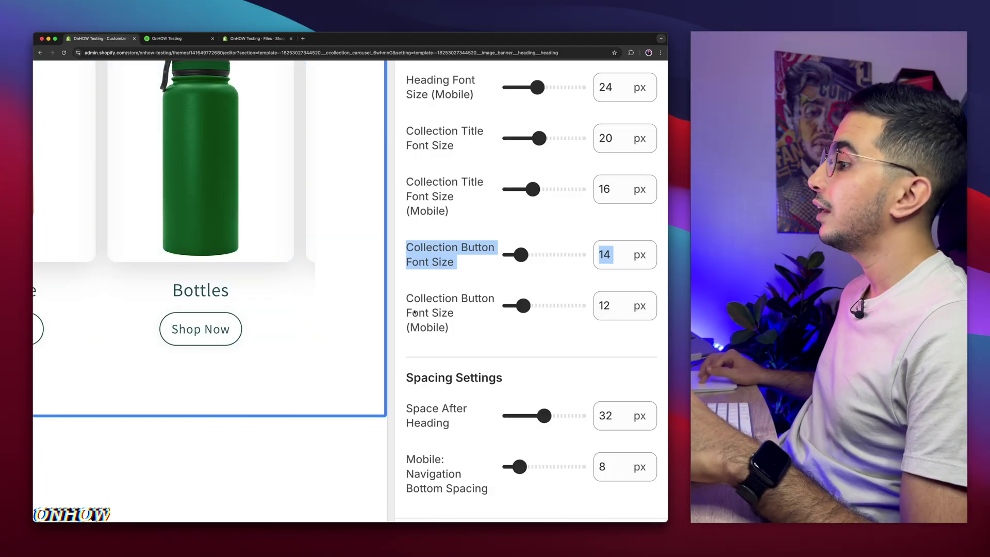
{"action": "left_click_drag", "start_coordinate": [405, 306], "coordinate": [452, 337]}
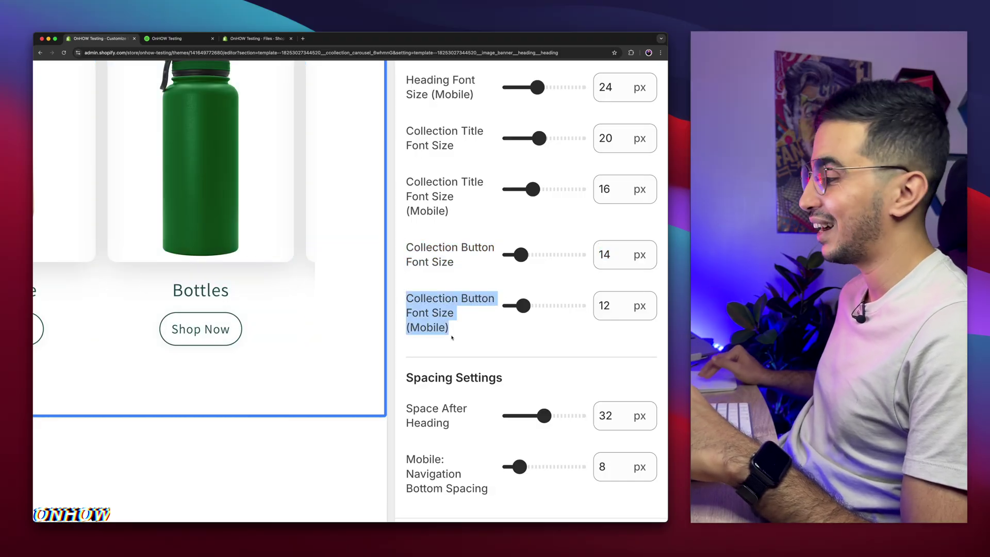
{"action": "scroll", "coordinate": [452, 338], "scroll_direction": "down", "scroll_amount": 2}
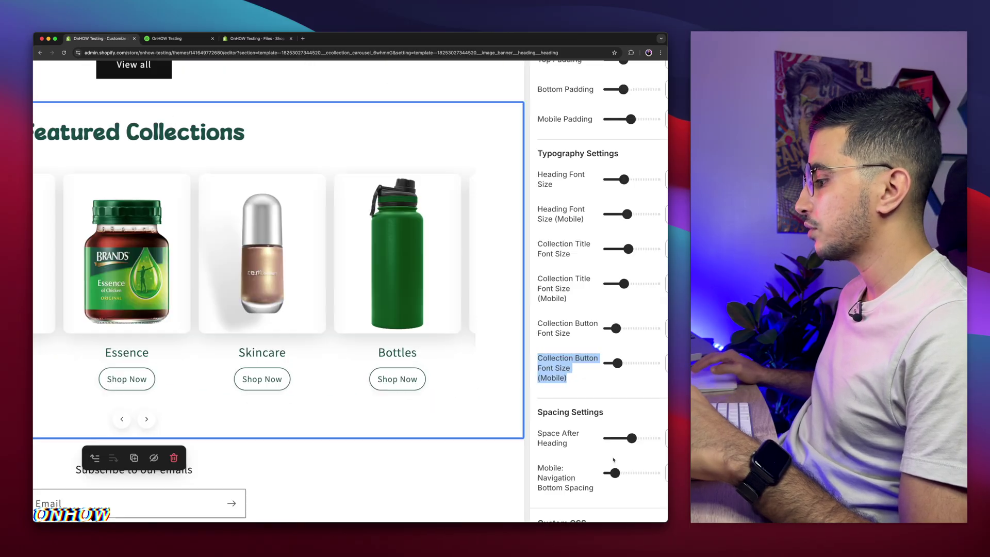
{"action": "scroll", "coordinate": [613, 459], "scroll_direction": "down", "scroll_amount": 1}
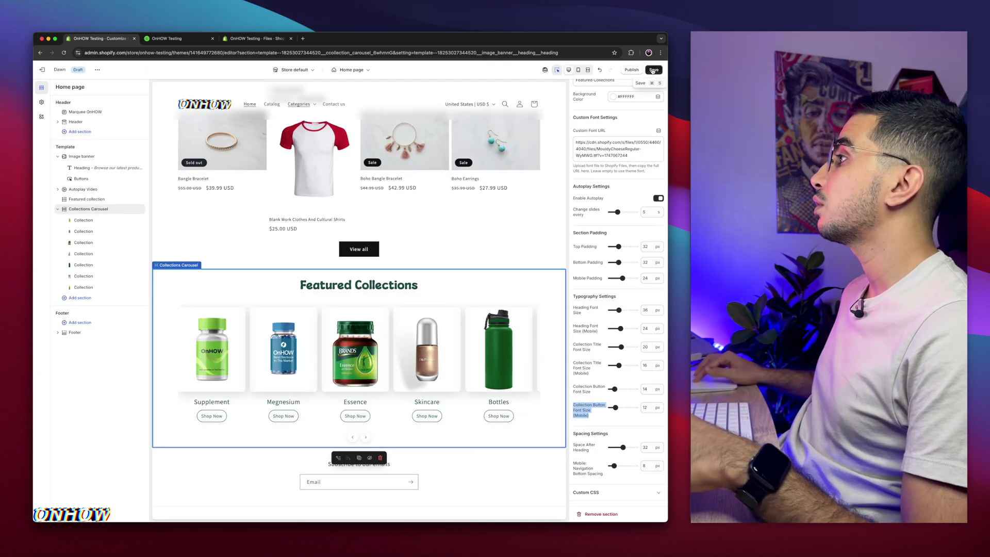
Save the theme, reload the storefront preview in its browser tab and advance the Featured Collections carousel
{"action": "left_click", "coordinate": [652, 71]}
{"action": "left_click", "coordinate": [178, 41]}
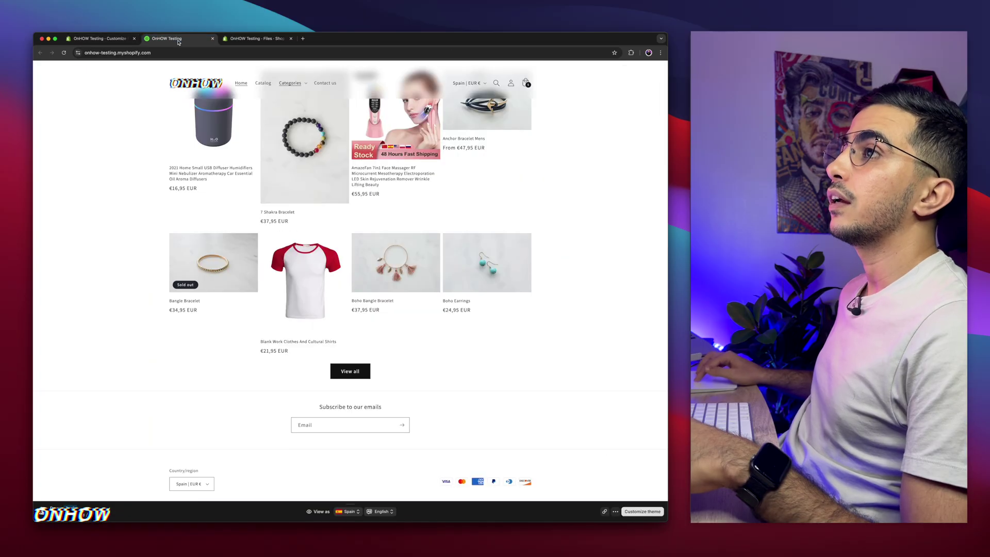
{"action": "left_click", "coordinate": [63, 54]}
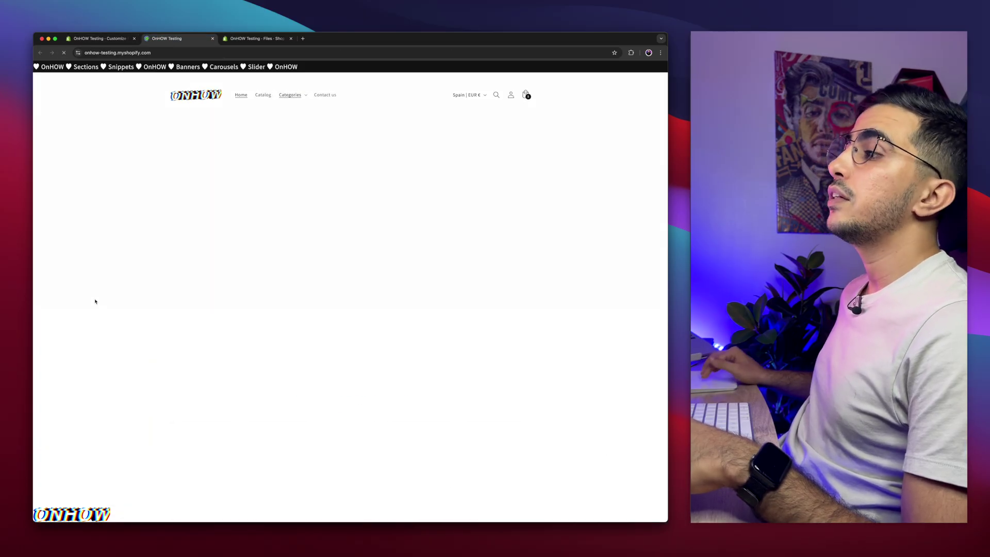
{"action": "scroll", "coordinate": [95, 301], "scroll_direction": "down", "scroll_amount": 2}
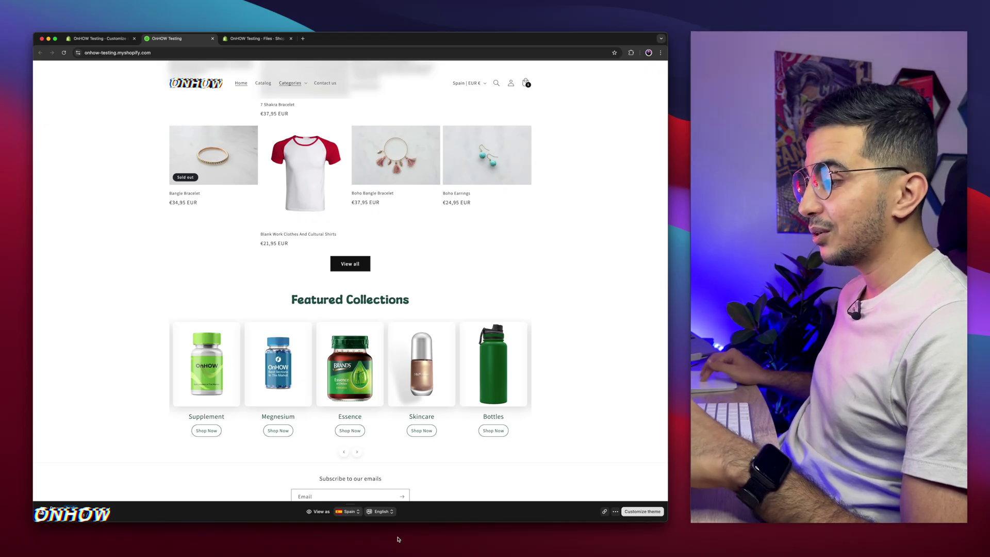
{"action": "left_click", "coordinate": [356, 452]}
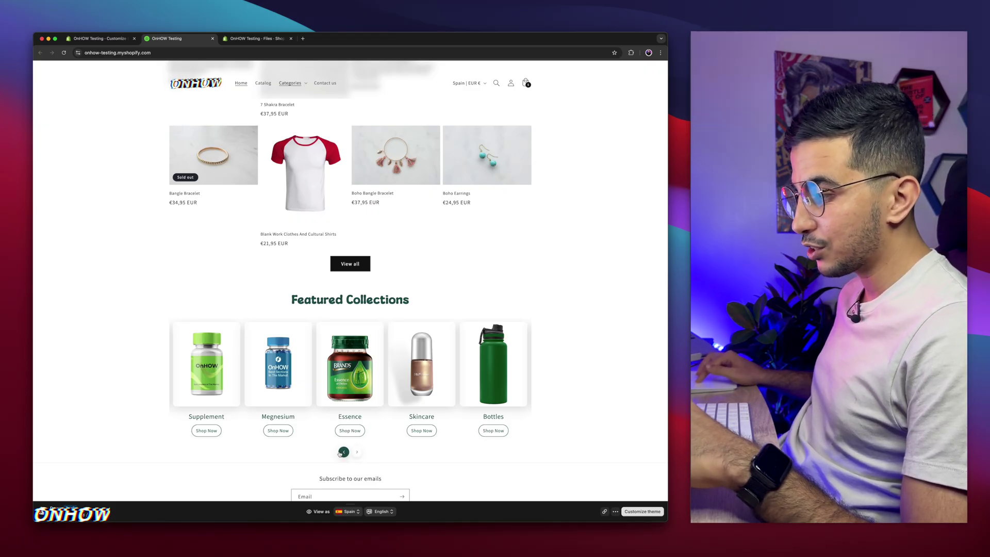